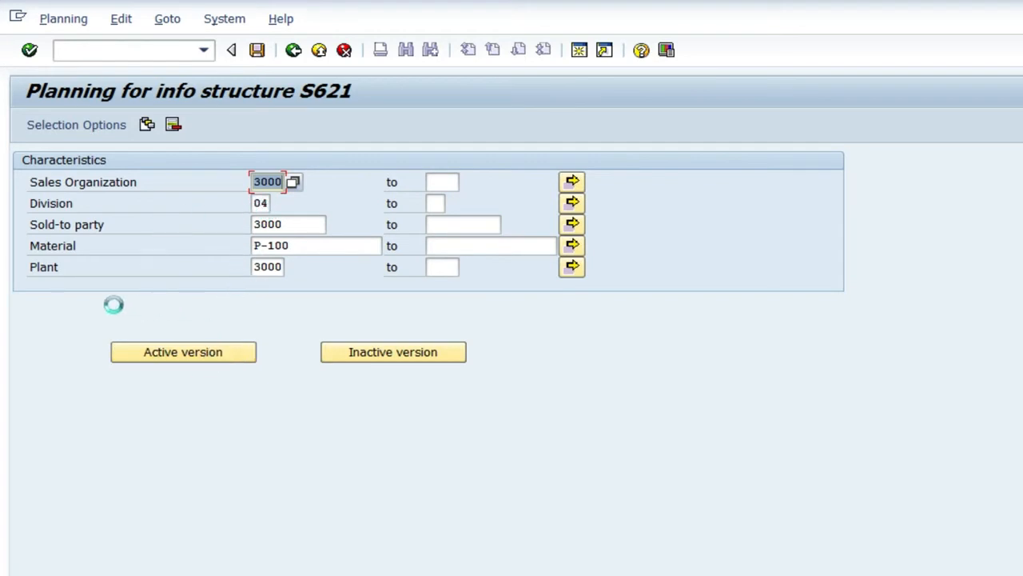
- Check the selection characteristics for info structure S621, from sales organization to plant, and display the active plan version
left_click(255, 182)
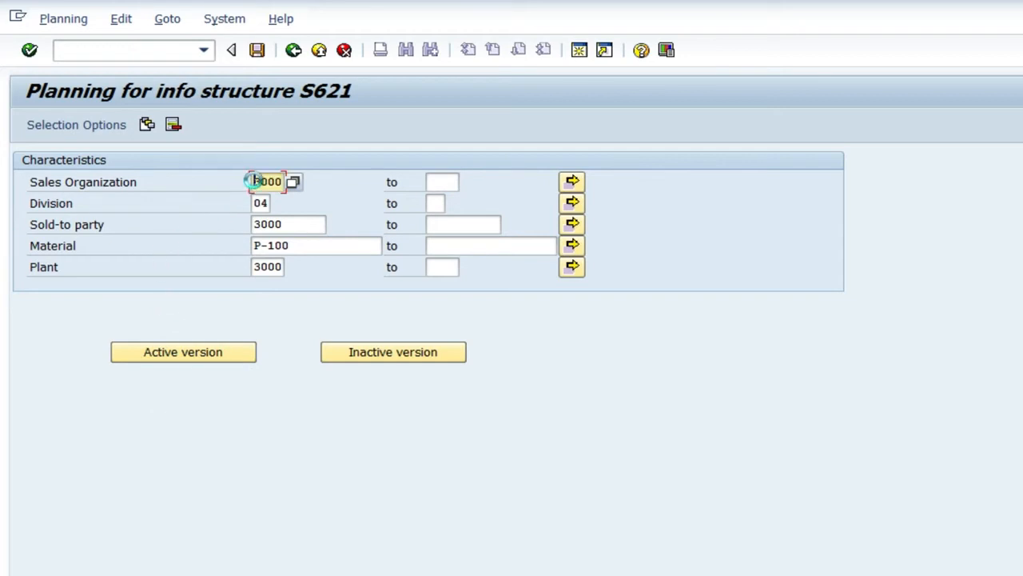
left_click(255, 202)
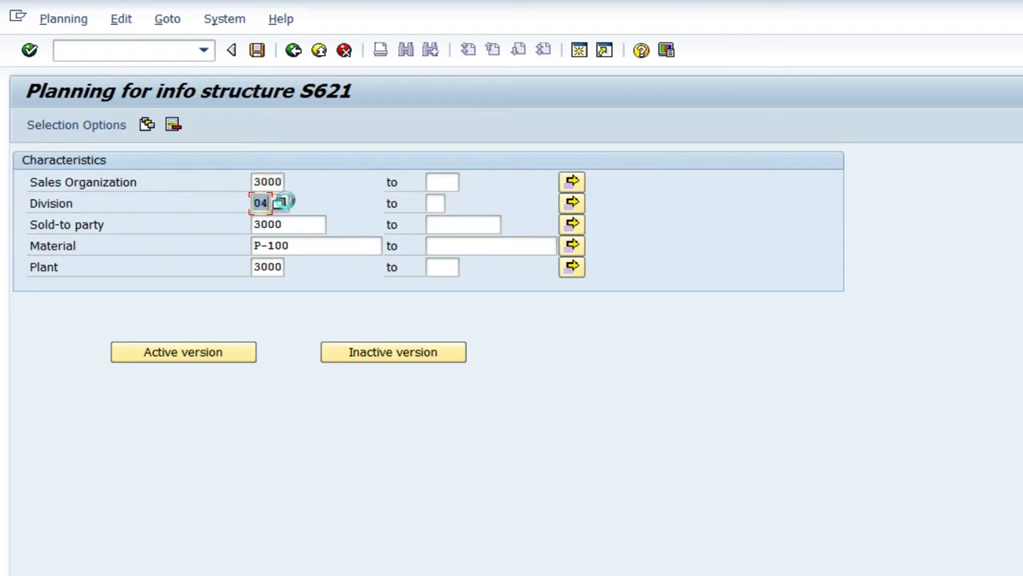
left_click(283, 225)
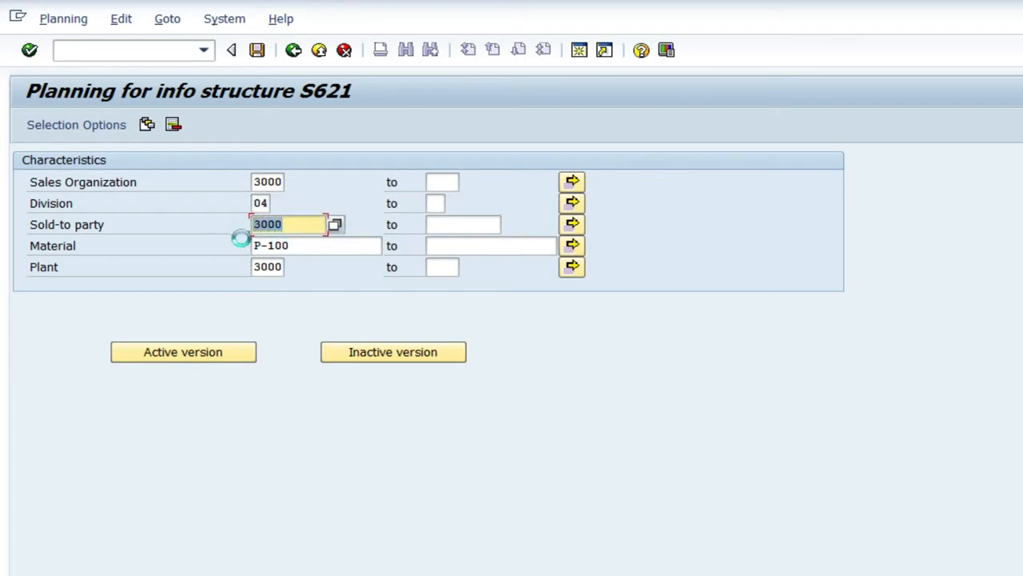
left_click(293, 246)
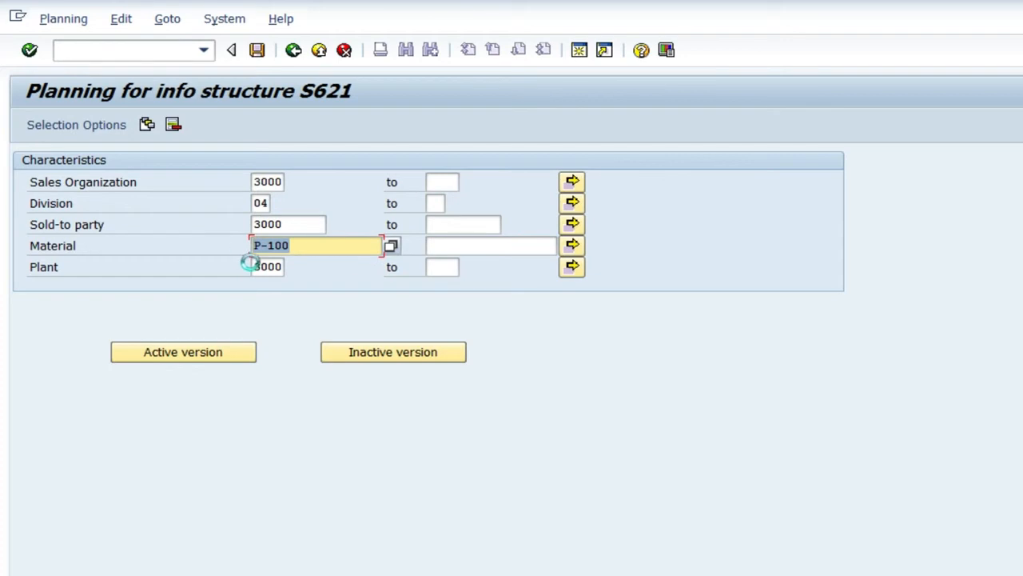
left_click(253, 266)
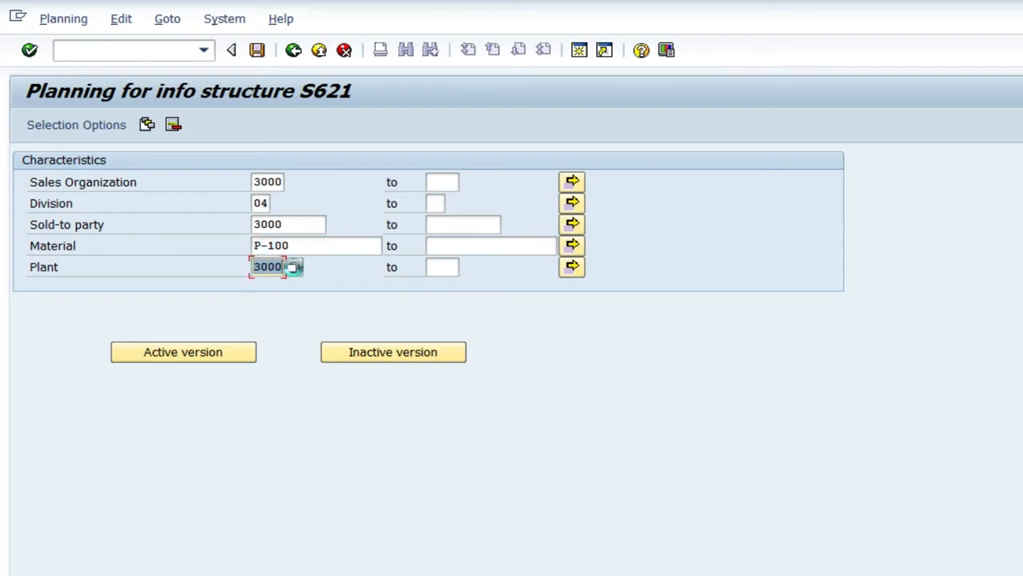
left_click(182, 347)
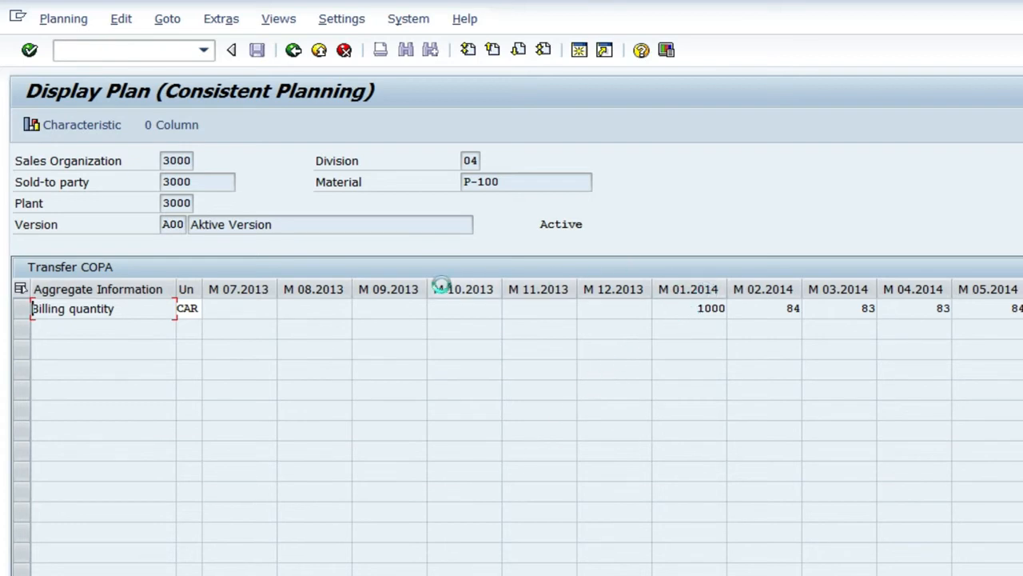
- Examine the monthly billing quantities for material P-100 across the 2014 periods of the active plan
left_click_drag(694, 309, 803, 308)
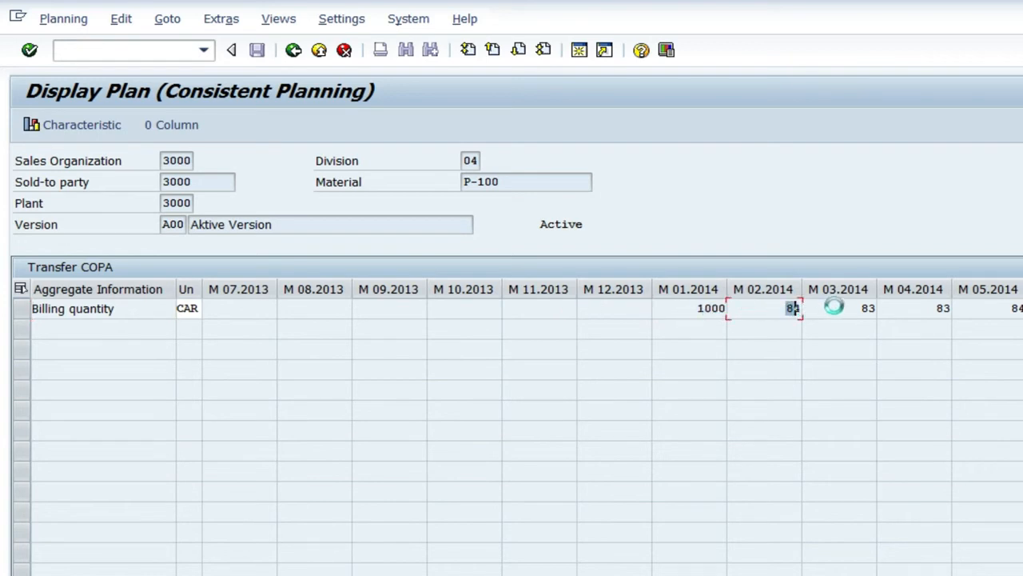
left_click(863, 308)
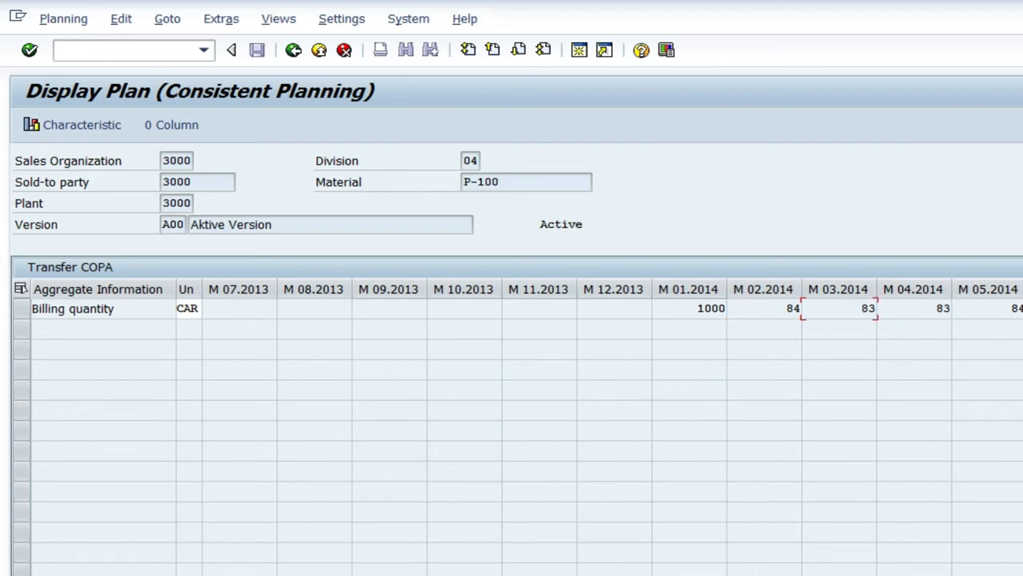
scroll(612, 427, "right", 1)
scroll(639, 308, "right", 2)
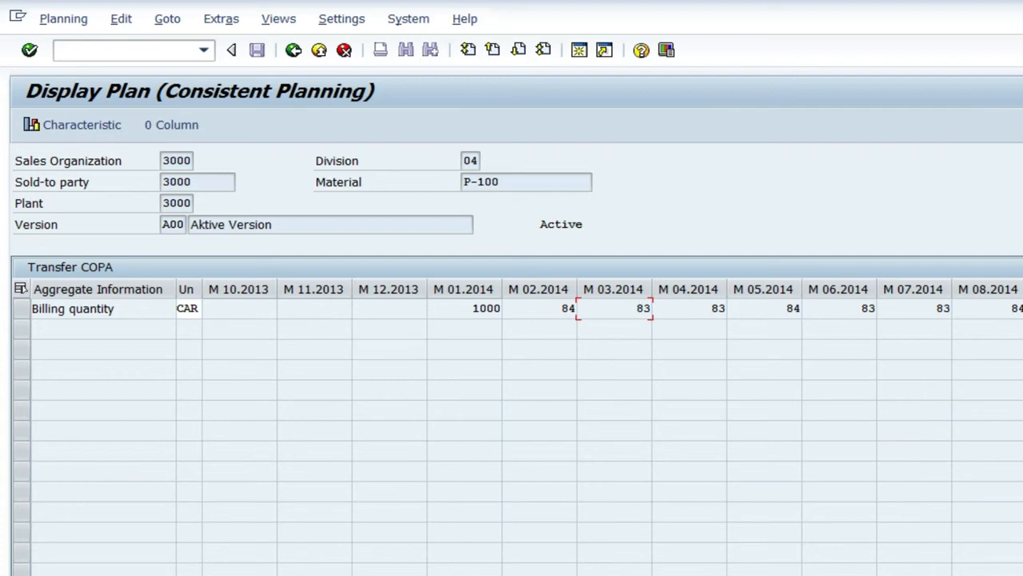
scroll(665, 401, "right", 1)
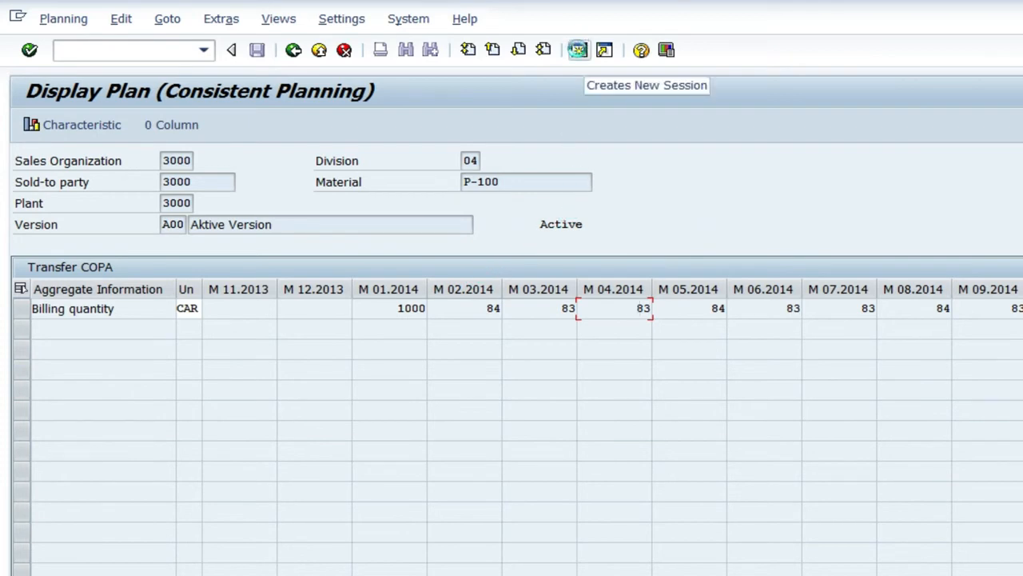
- Start the Planning Framework in a new session and open planning level COPA-LIS (COPA Plan to PP Plan)
left_click(578, 50)
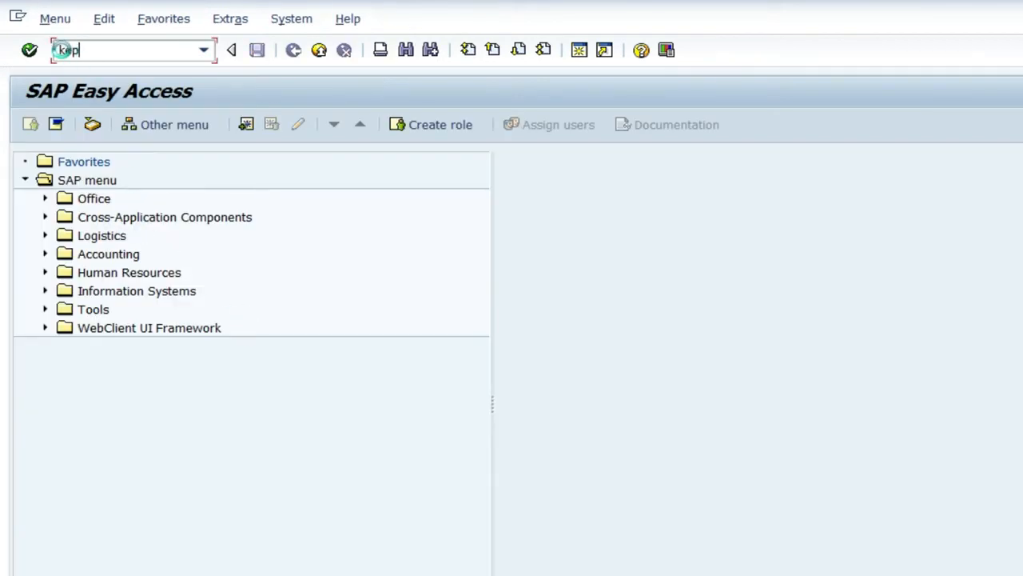
key("Return")
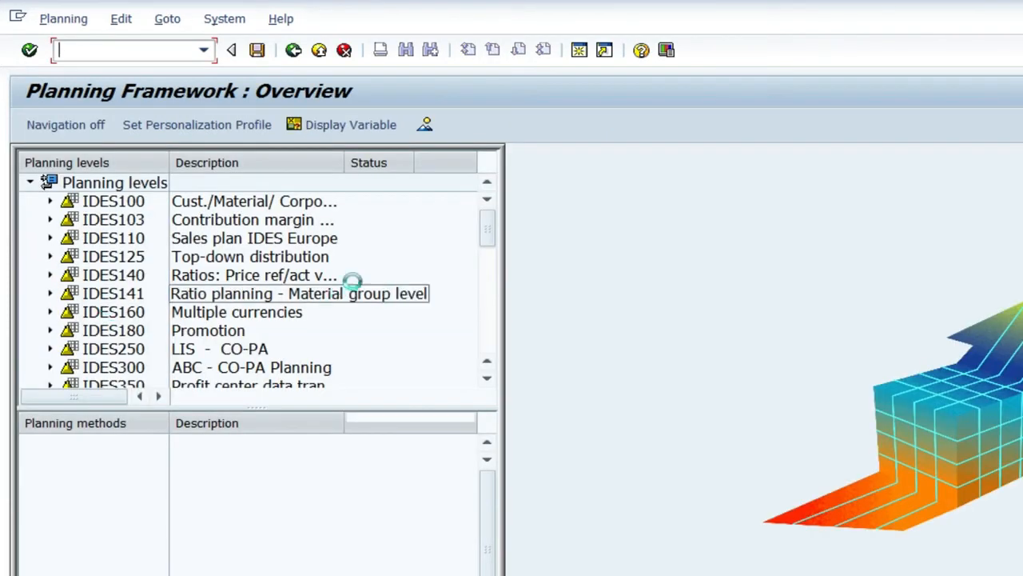
left_click_drag(482, 219, 486, 331)
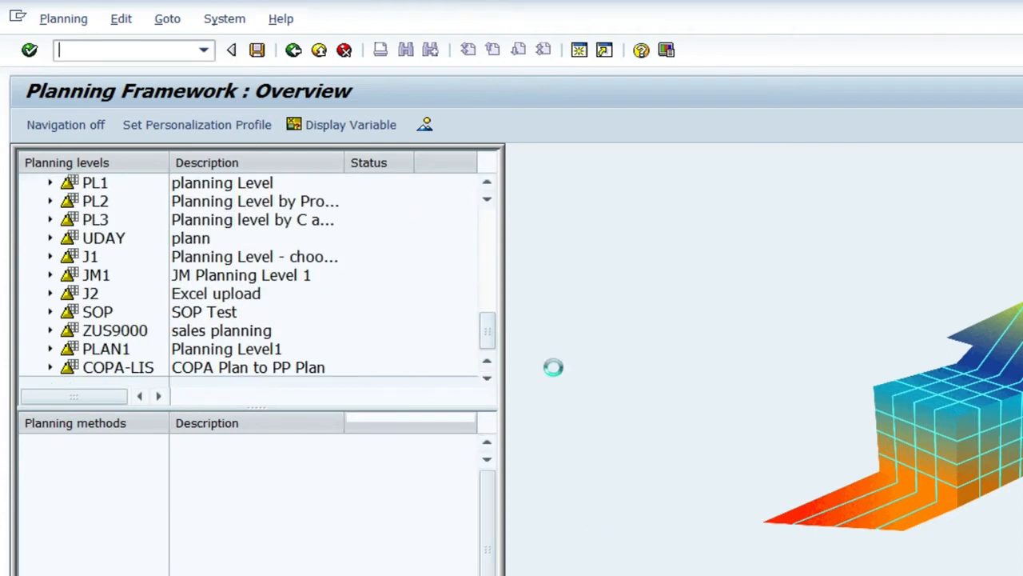
left_click_drag(510, 303, 306, 299)
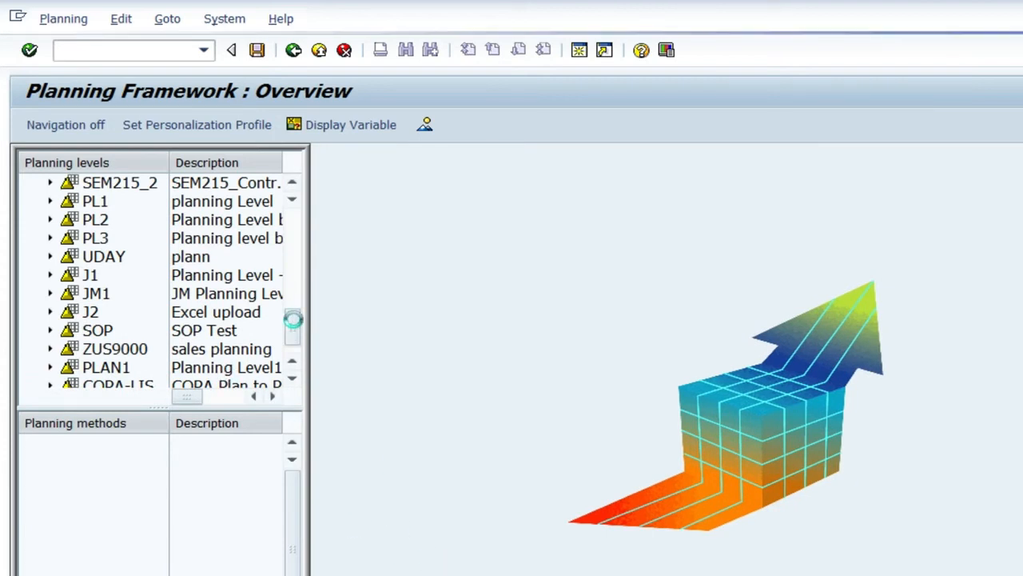
scroll(287, 325, "down", 1)
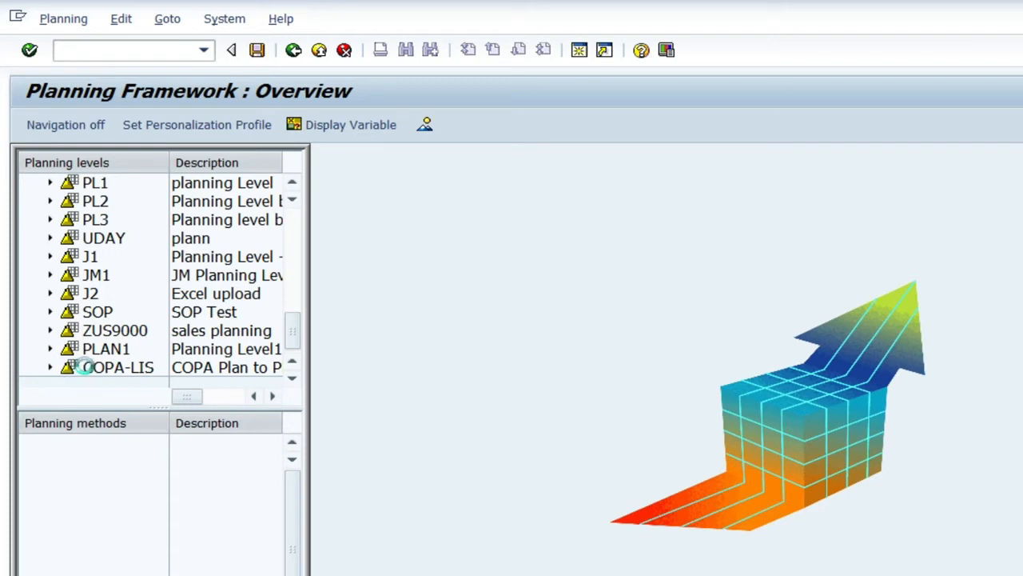
left_click(88, 366)
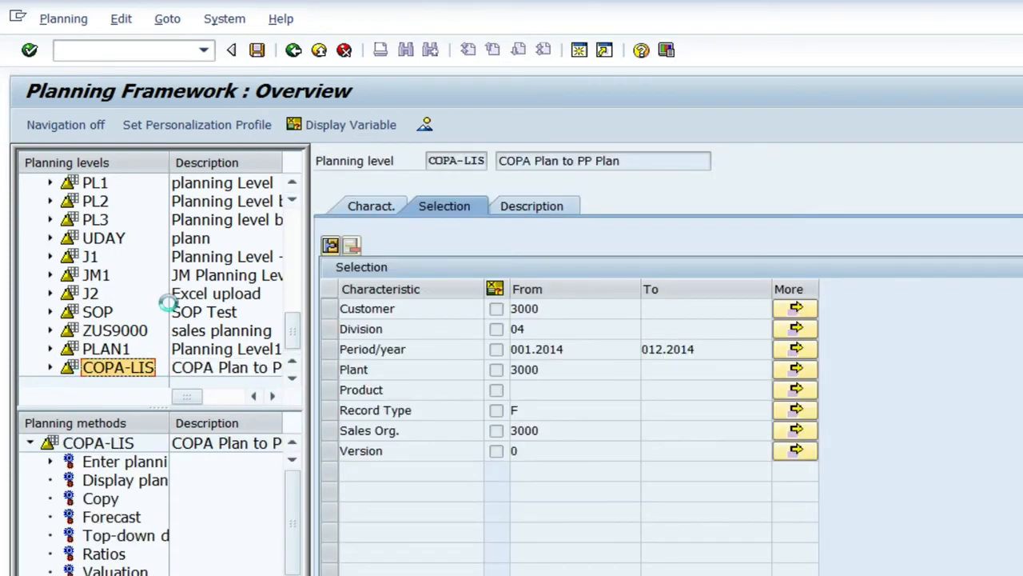
- Select planning package P1 (Product) under COPA-LIS and expand the Enter planning data method
left_click(46, 367)
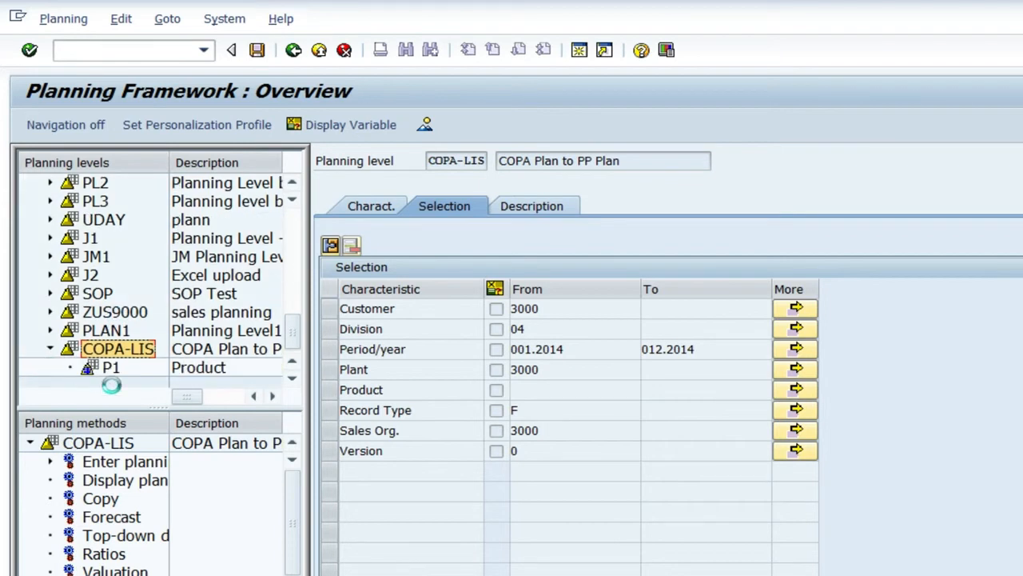
left_click(111, 368)
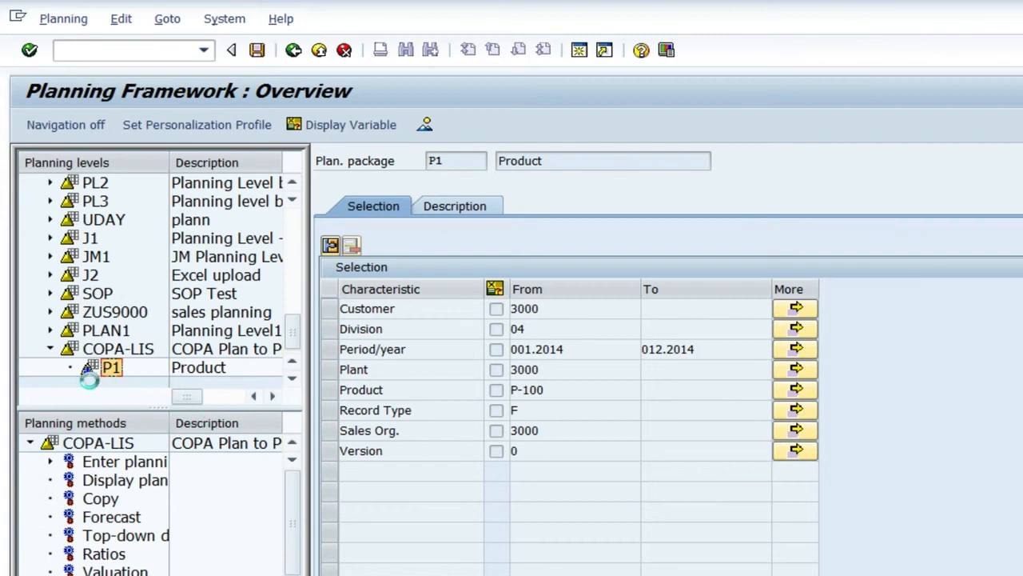
left_click(49, 461)
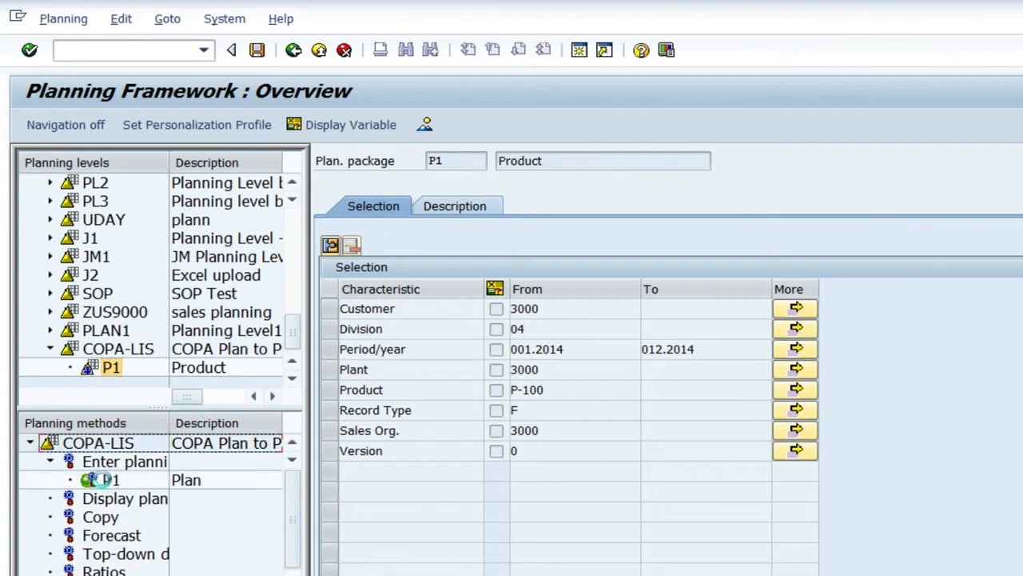
- Review the customer, division, period/year range and plant selection values of planning package P1
left_click(583, 310)
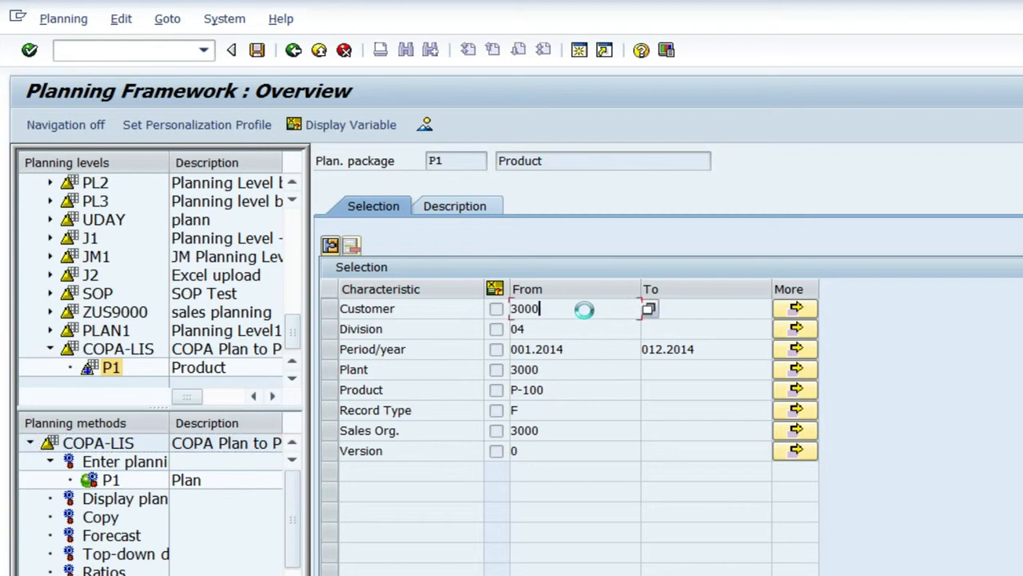
left_click(555, 328)
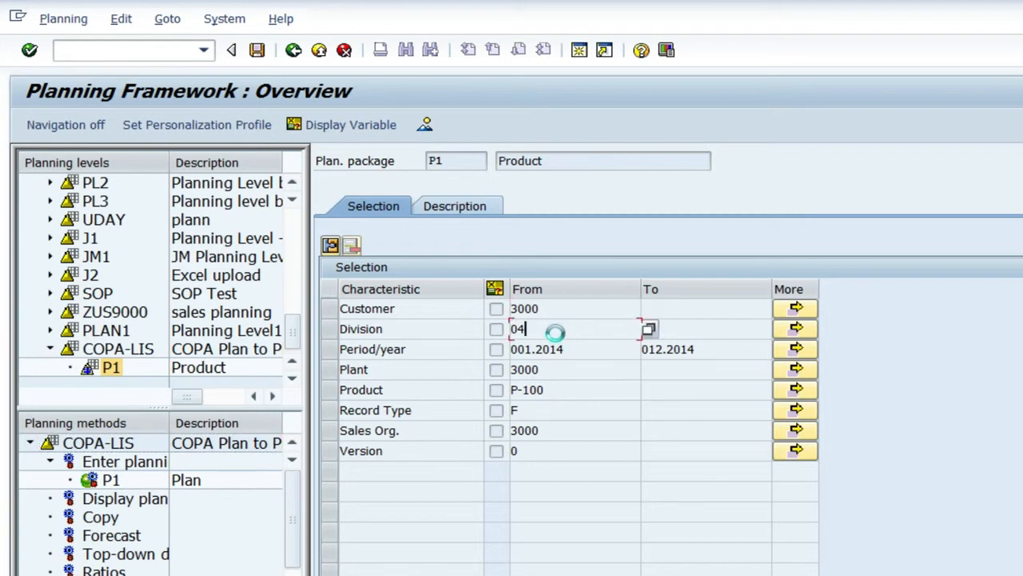
left_click(572, 350)
left_click_drag(547, 349, 520, 349)
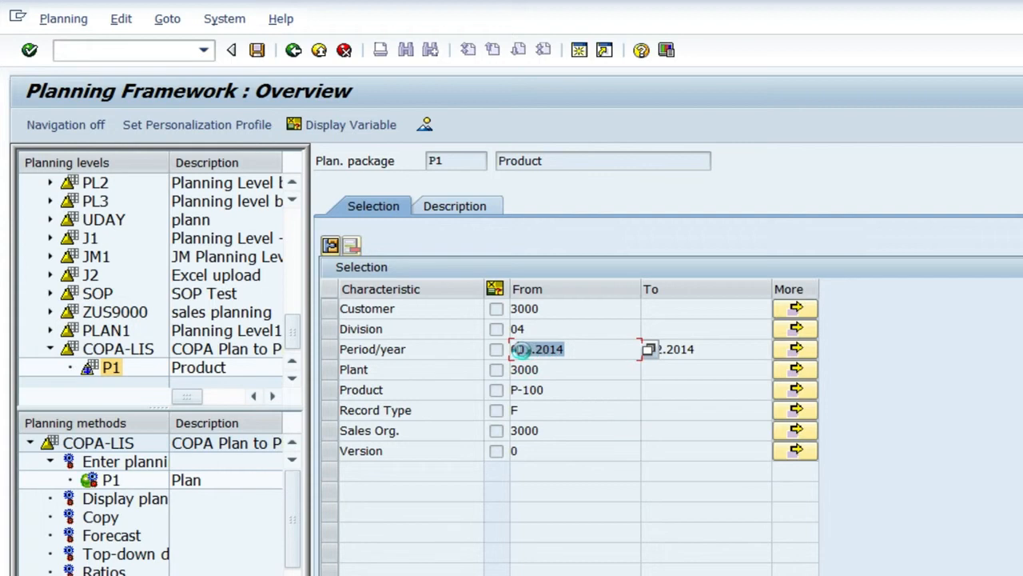
left_click(696, 348)
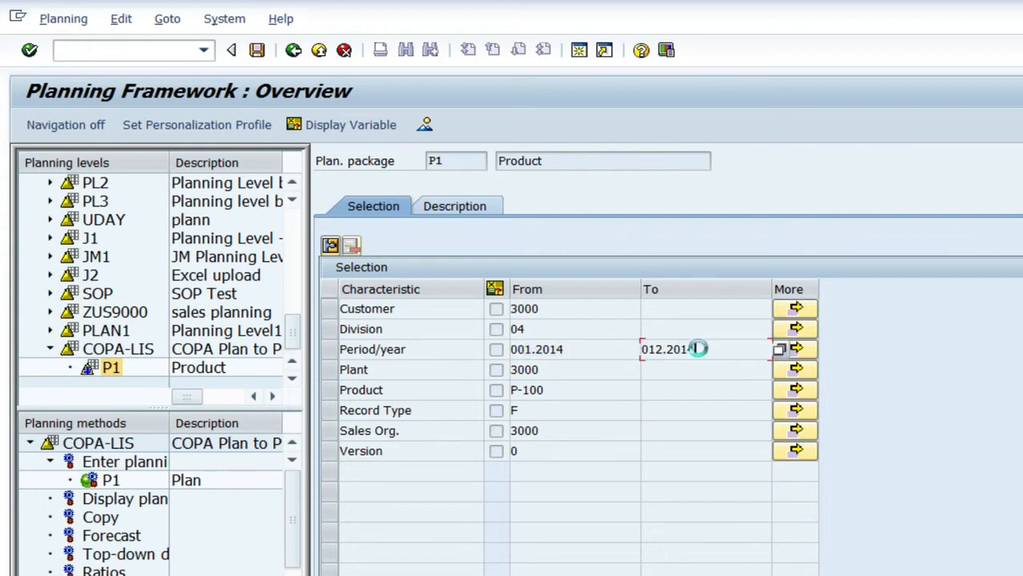
left_click_drag(685, 350, 512, 349)
left_click(607, 349)
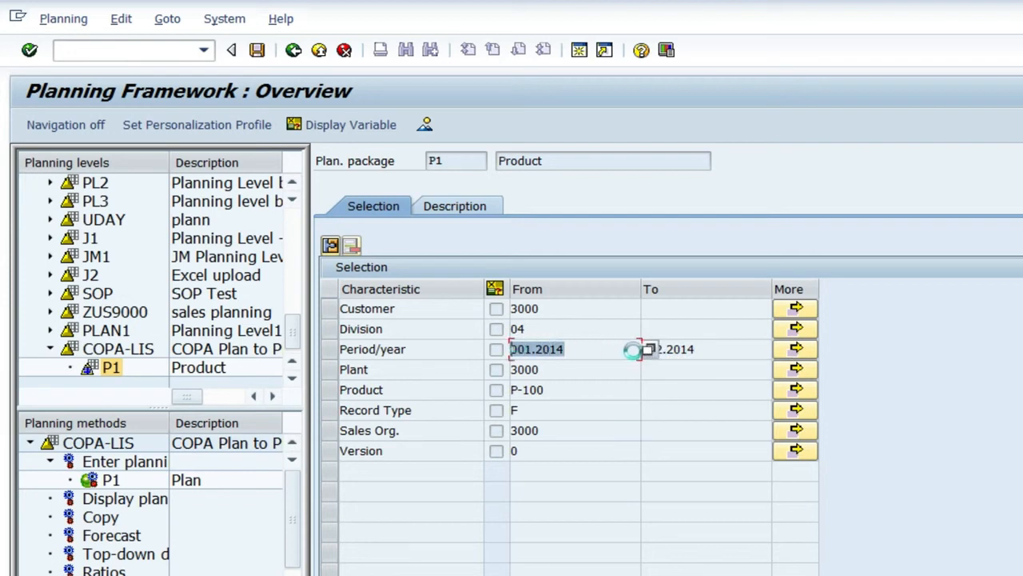
left_click(667, 348)
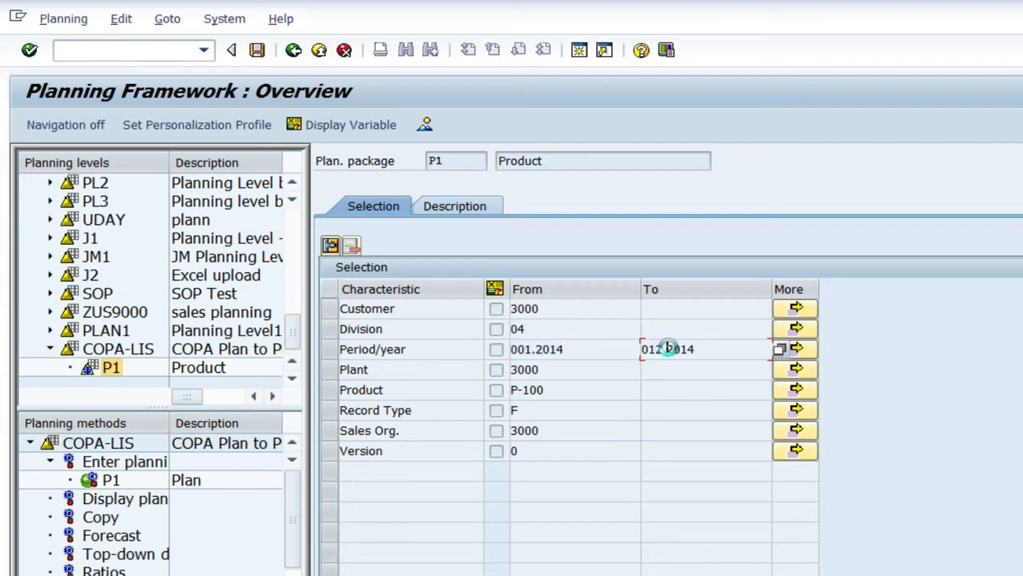
left_click(549, 369)
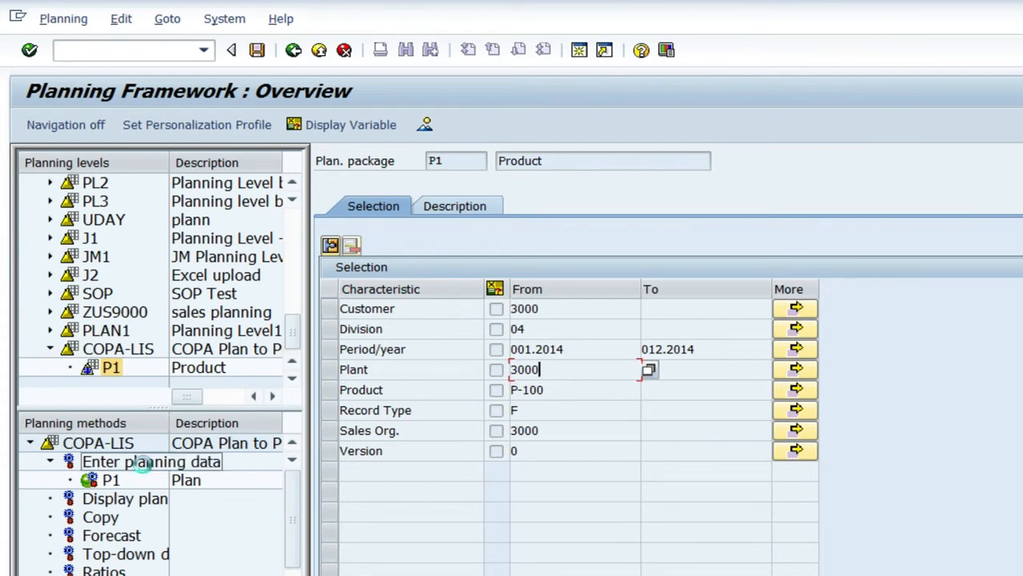
- Open planning data entry with parameter set P1 and show the period values for product P-100
double_click(111, 480)
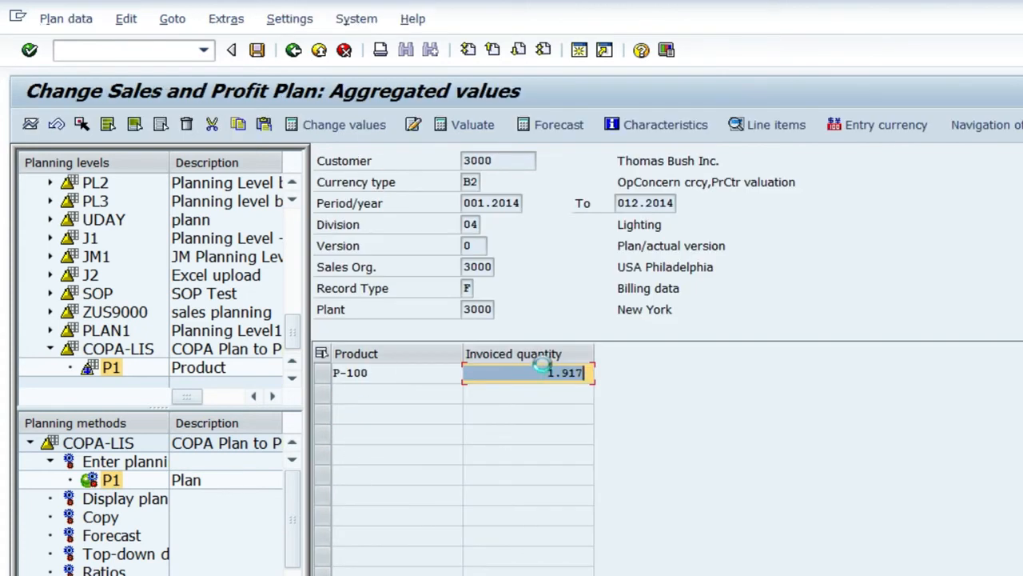
left_click(321, 372)
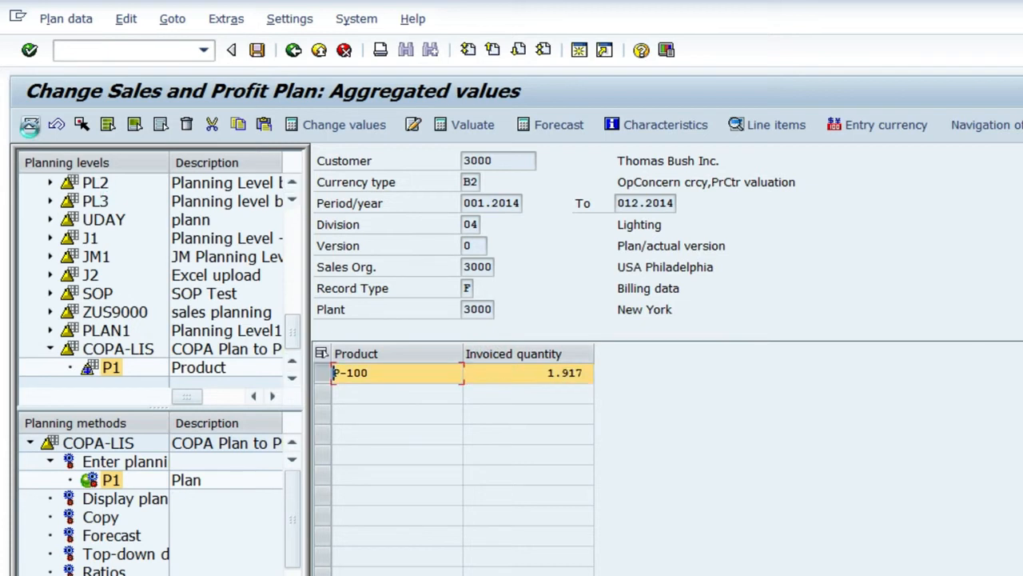
left_click(29, 125)
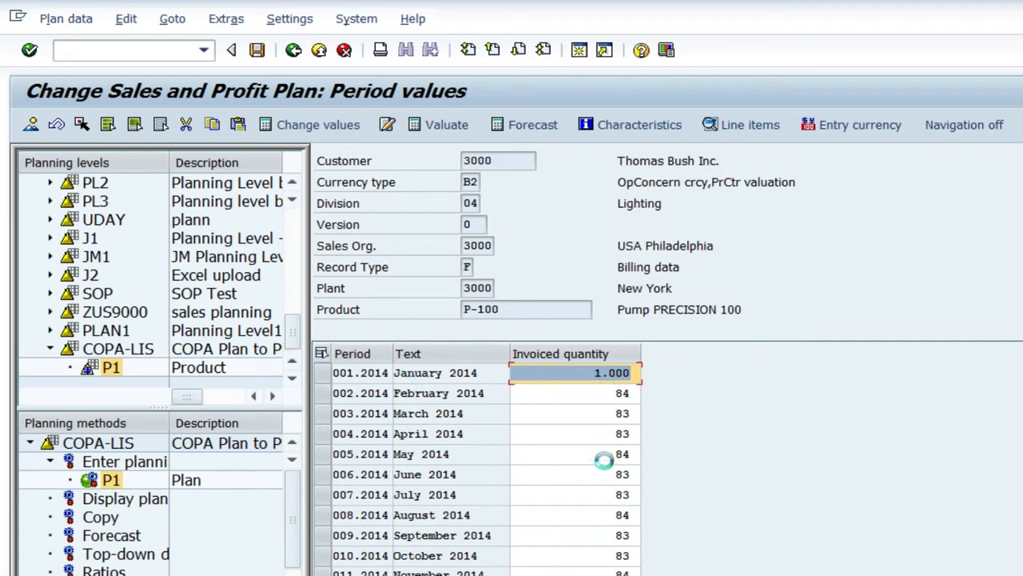
- Set the invoiced quantities for 2014 to 2000 in February, 3000 in March, 1000 in April and 500 in May
left_click(595, 391)
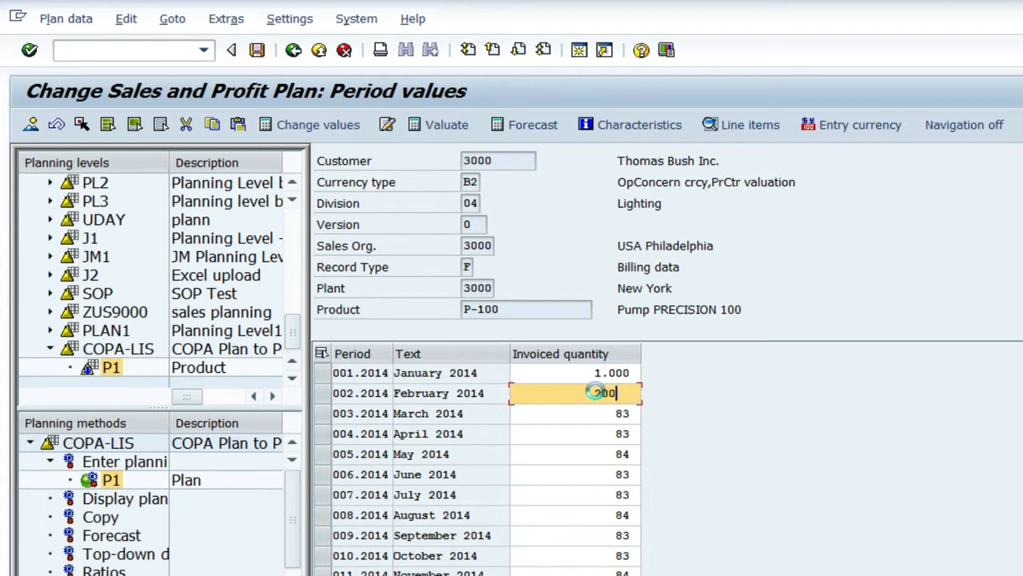
left_click(596, 411)
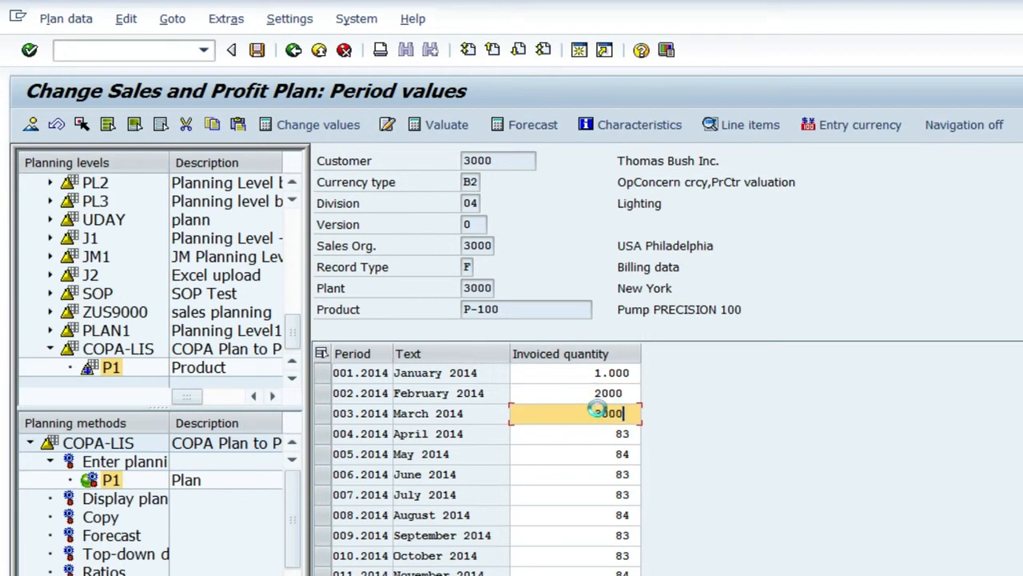
left_click(602, 433)
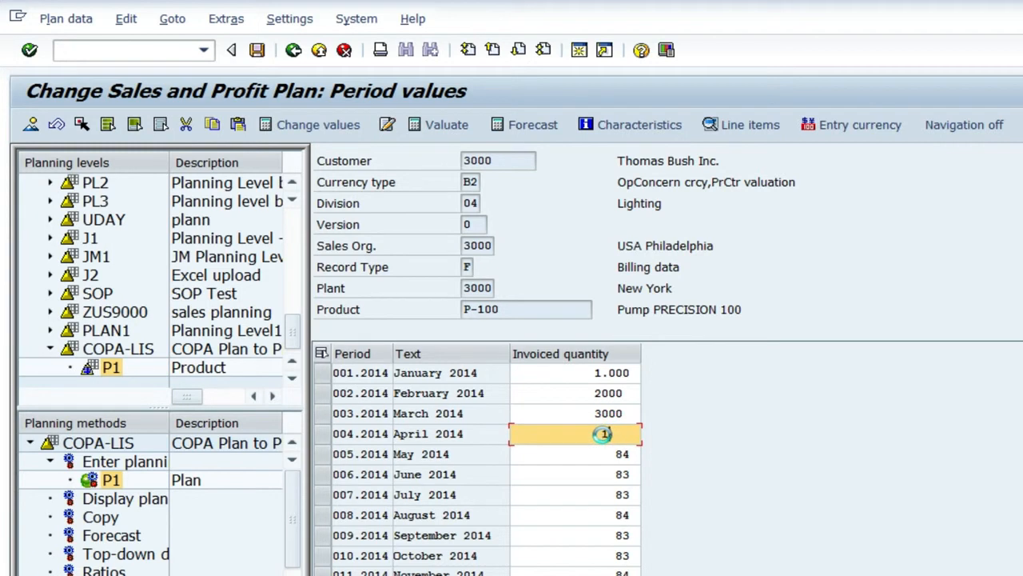
type("1000")
left_click(599, 453)
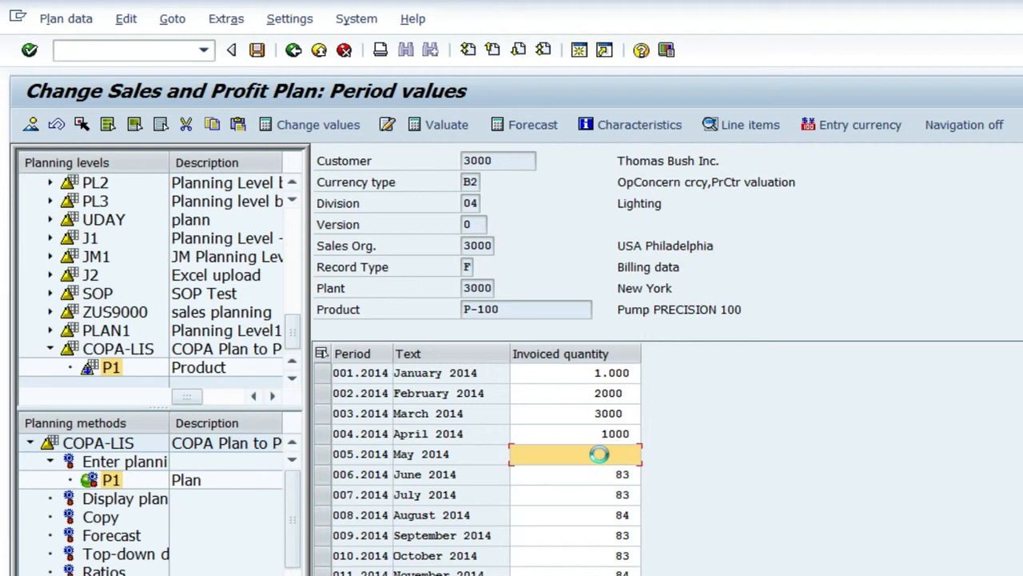
type("500")
key("Return")
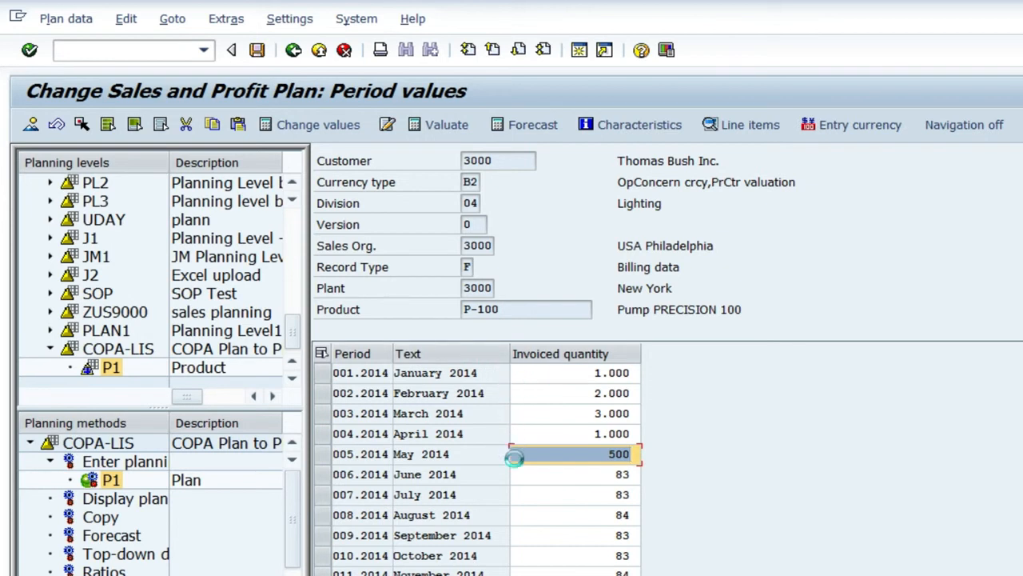
left_click(514, 457)
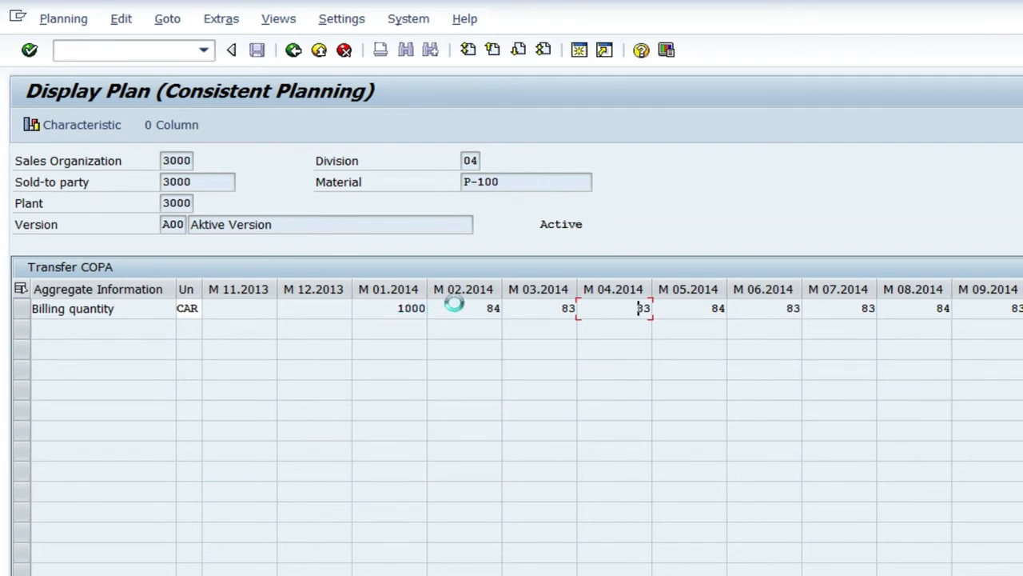
- Compare the February and March 2014 billing quantities in the S621 plan and post the changed COPA-LIS plan data
double_click(482, 309)
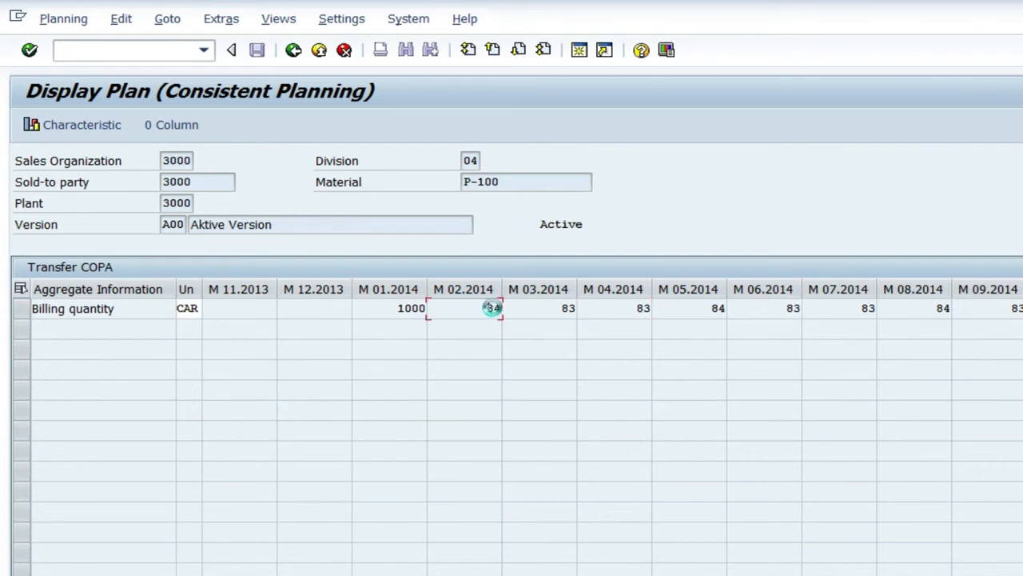
left_click(563, 309)
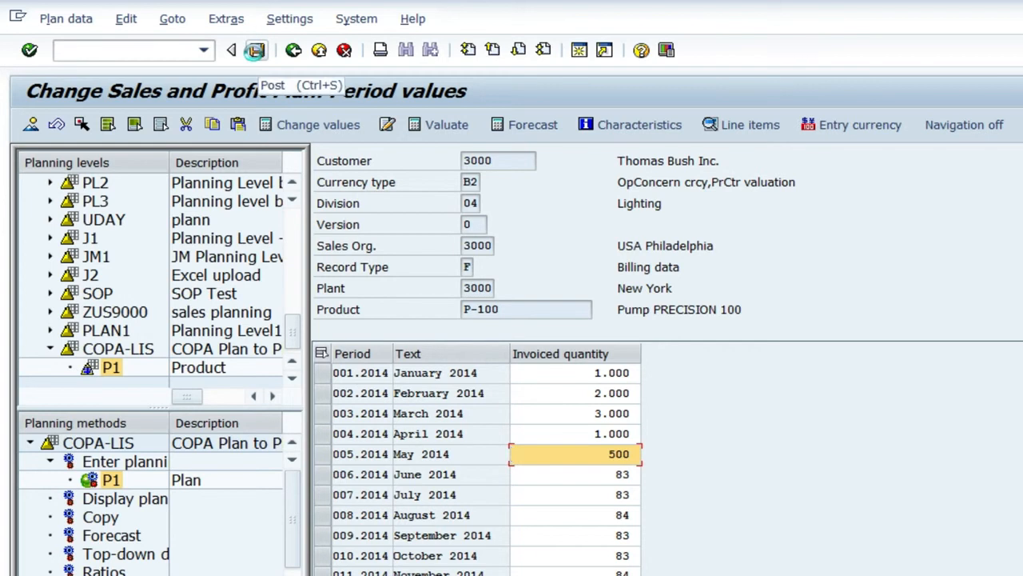
left_click(255, 50)
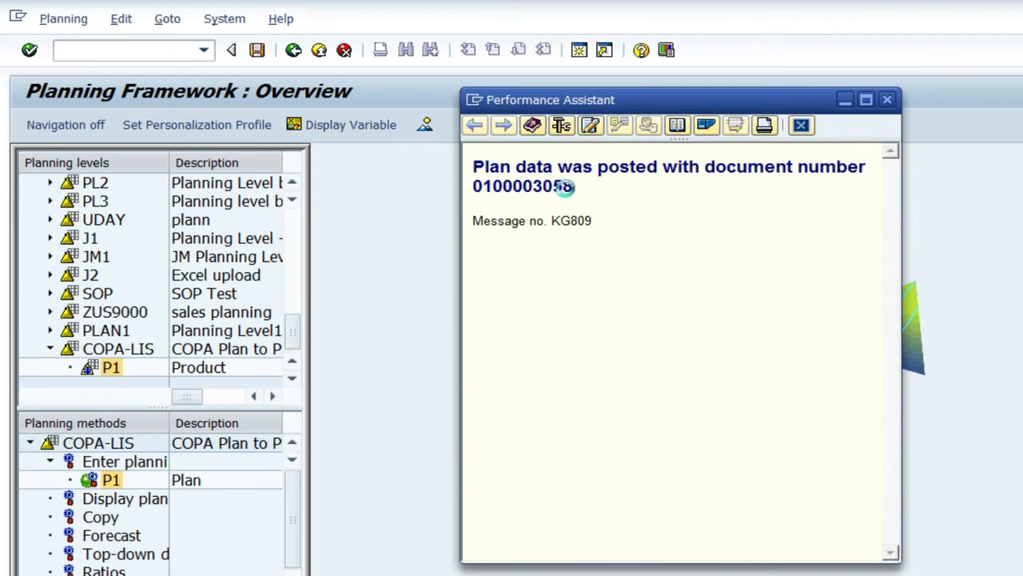
left_click(800, 125)
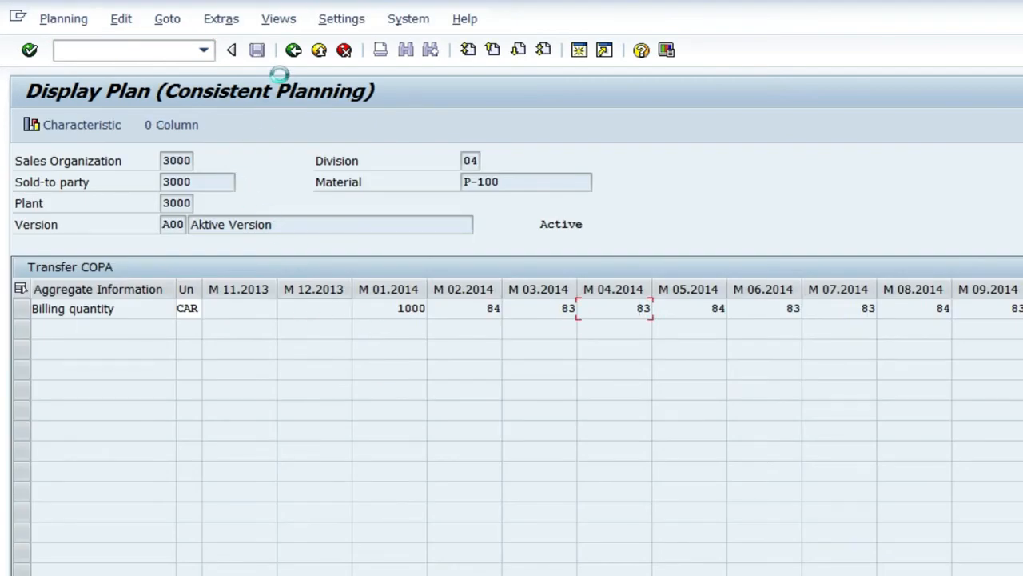
- Redisplay the active version of the S621 plan for material P-100
left_click(294, 50)
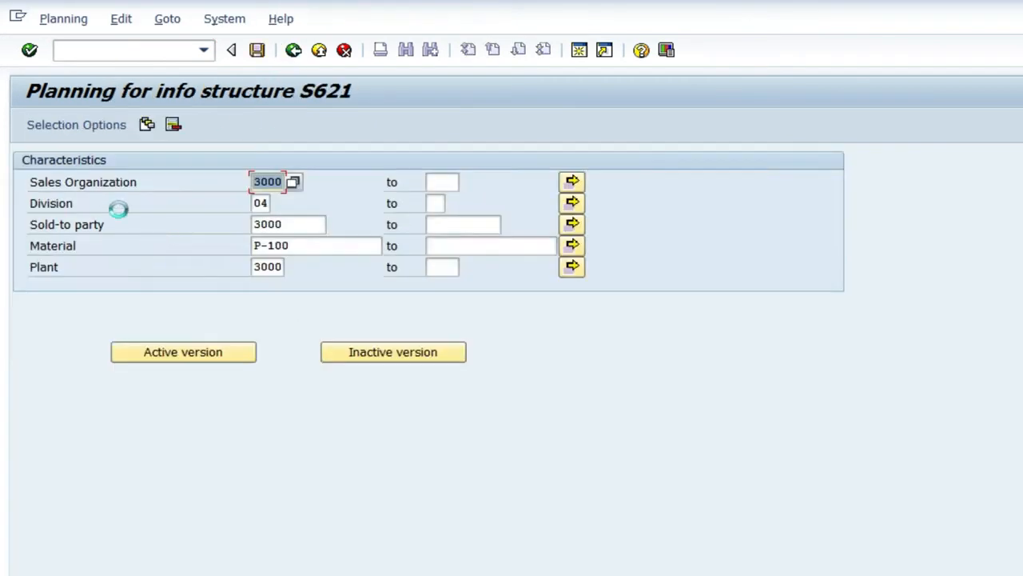
left_click(164, 353)
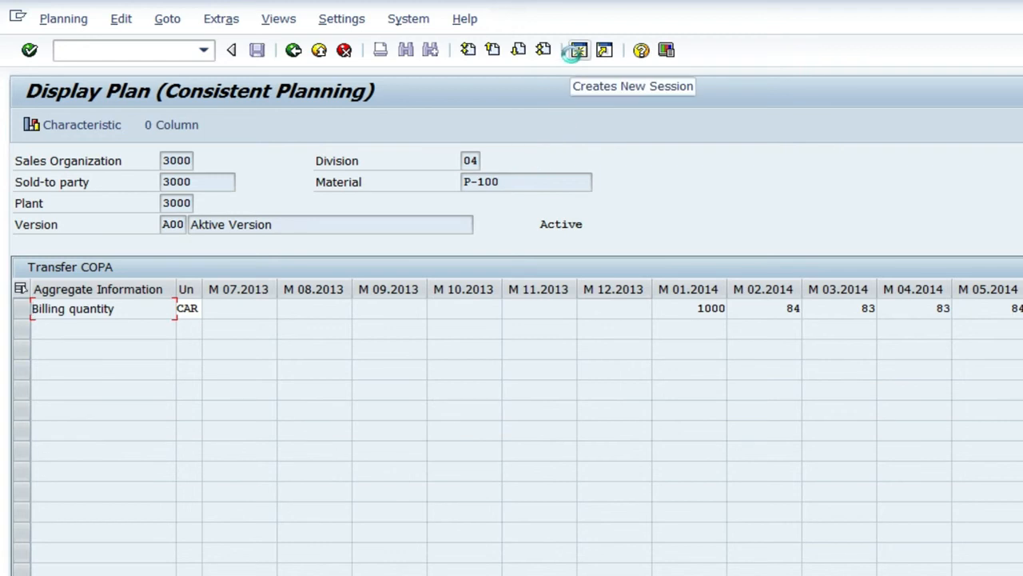
- Start transaction /nke1k in a new session for the transfer of plan data to LIS
left_click(575, 50)
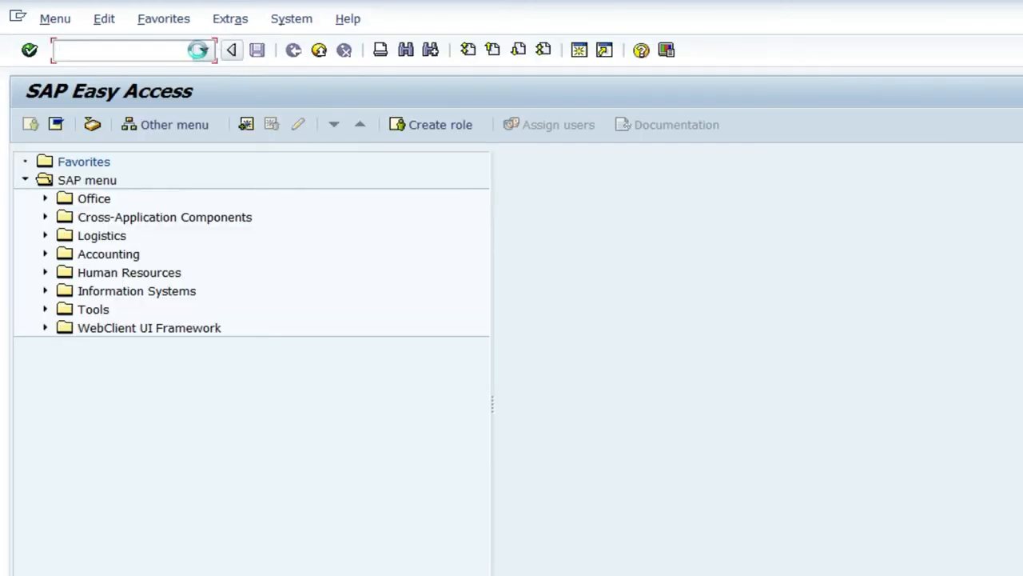
left_click(203, 50)
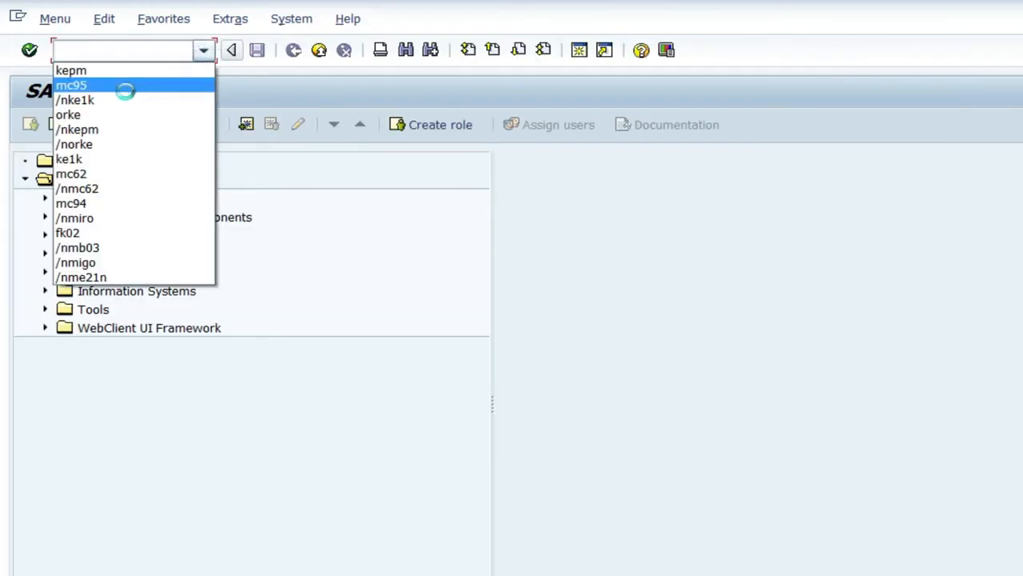
left_click(80, 99)
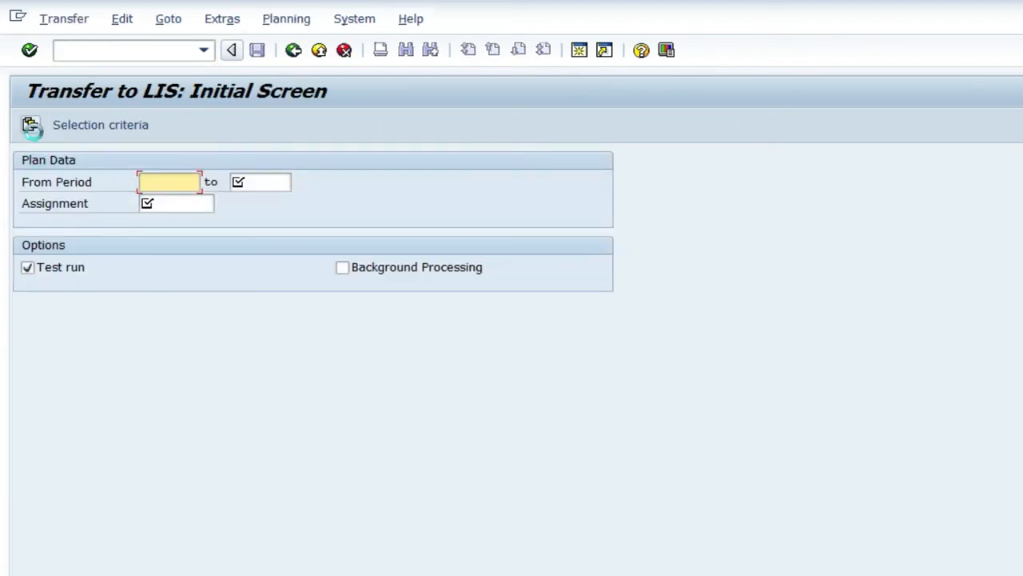
left_click(29, 124)
left_click(311, 303)
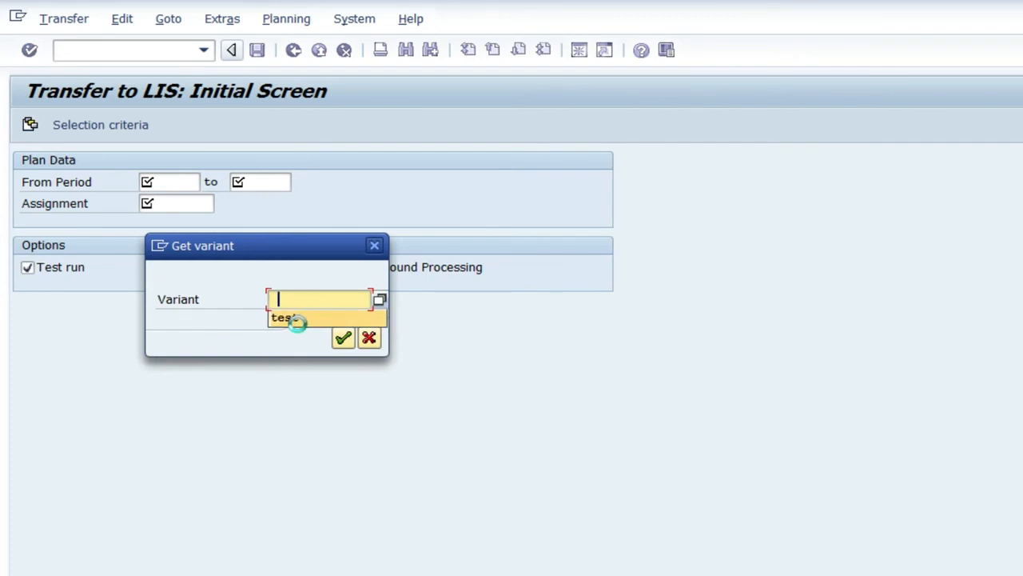
left_click(287, 318)
key("Return")
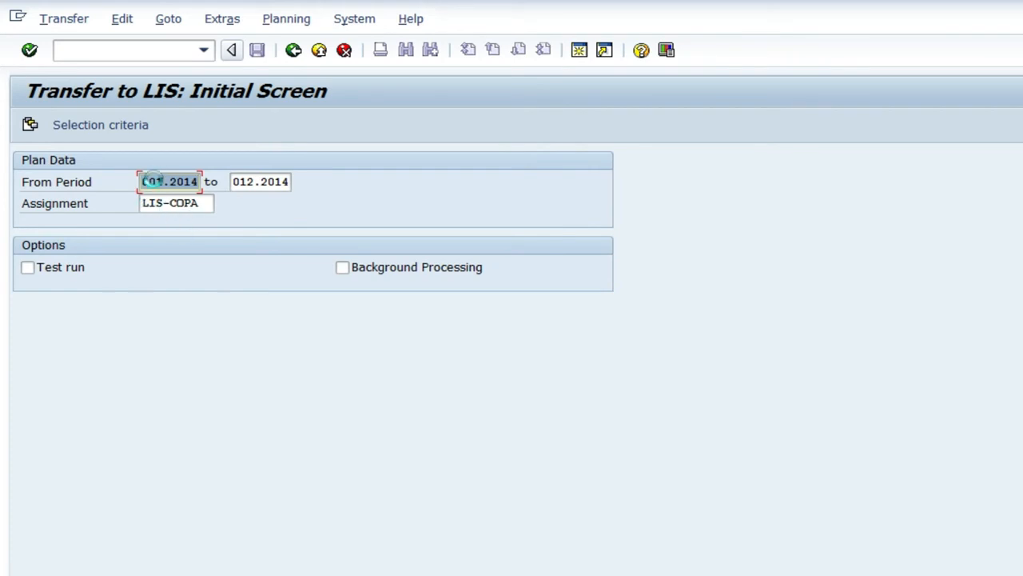
left_click_drag(144, 182, 200, 183)
left_click_drag(145, 204, 205, 204)
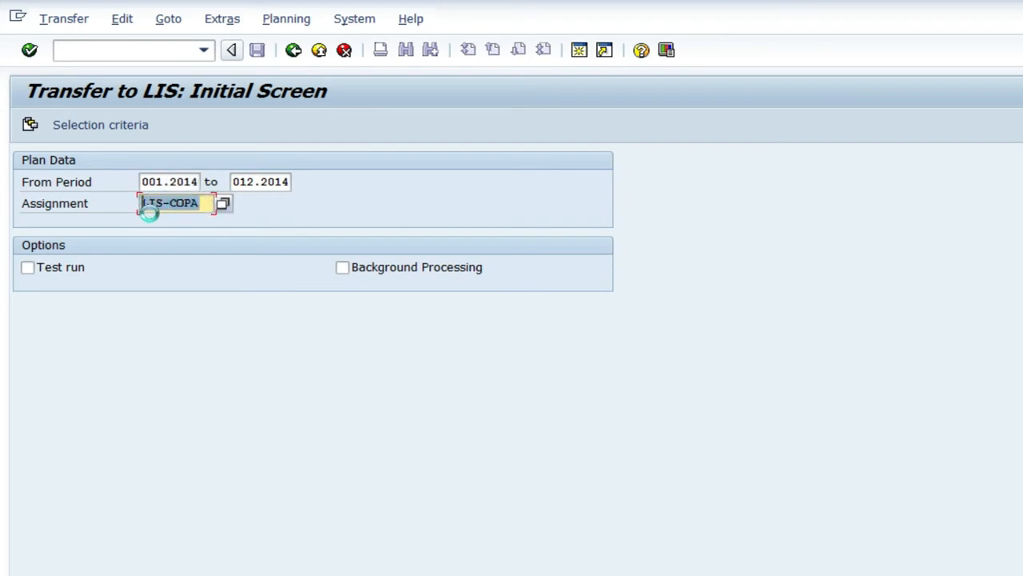
left_click(110, 125)
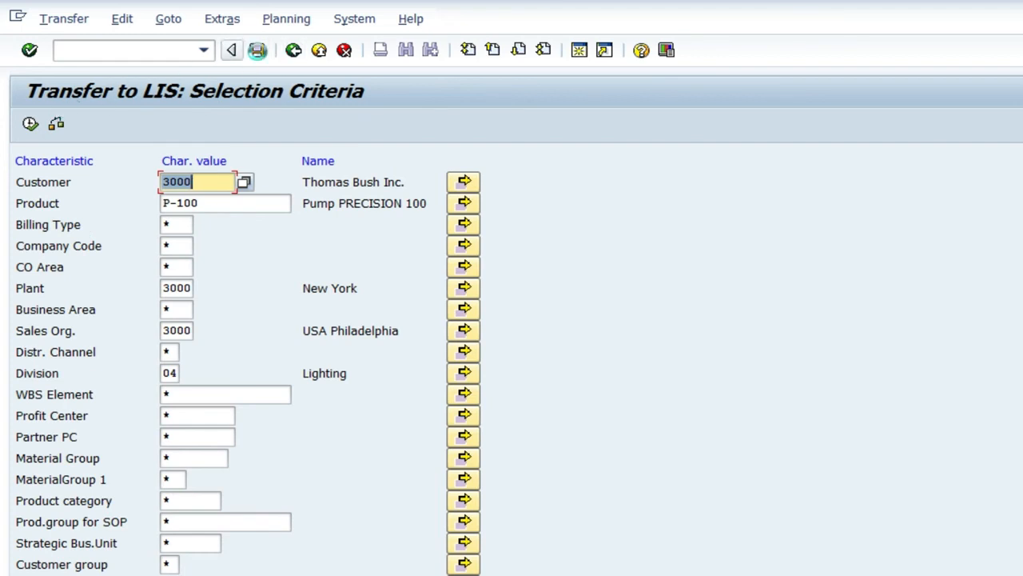
left_click(292, 50)
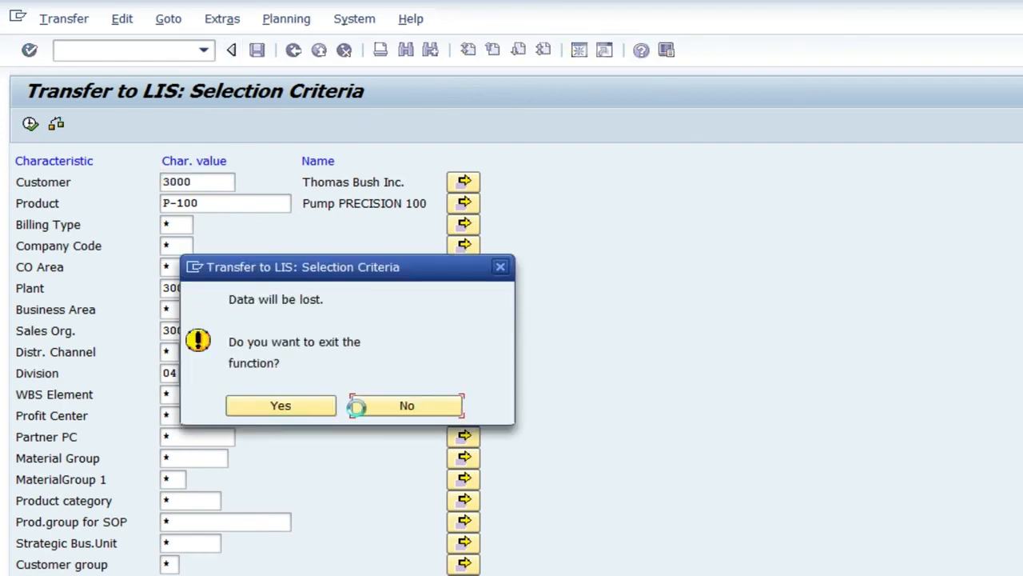
left_click(298, 405)
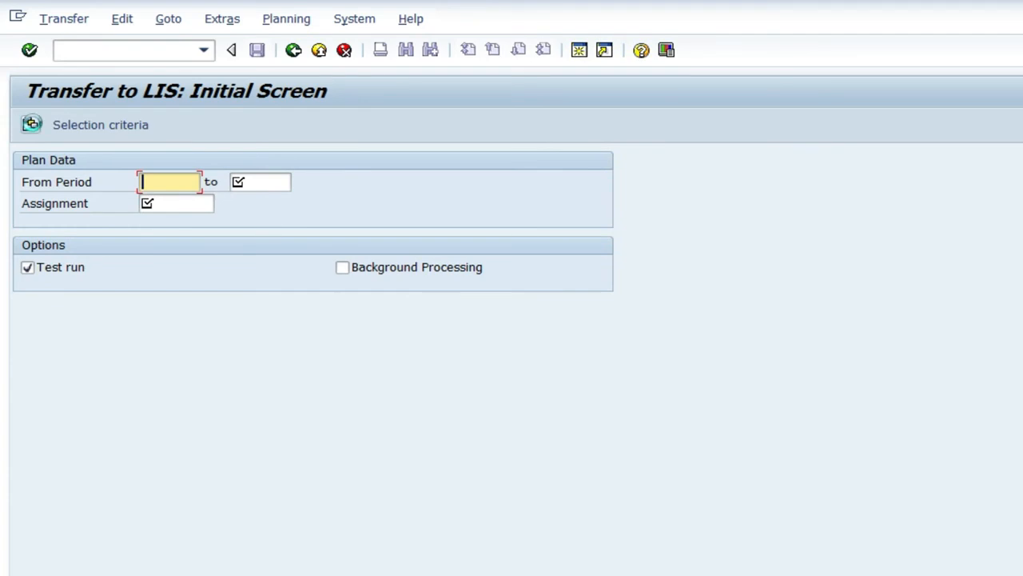
- Load variant TEST with periods 001.2014 to 012.2014 and assignment LIS-COPA, and execute the transfer to LIS with its selection criteria
left_click(27, 125)
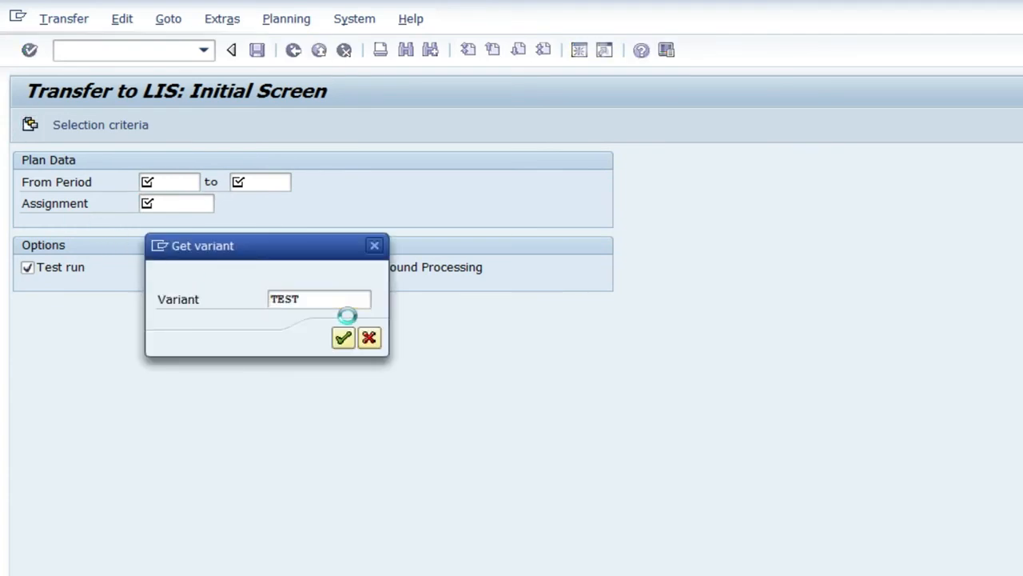
left_click(343, 336)
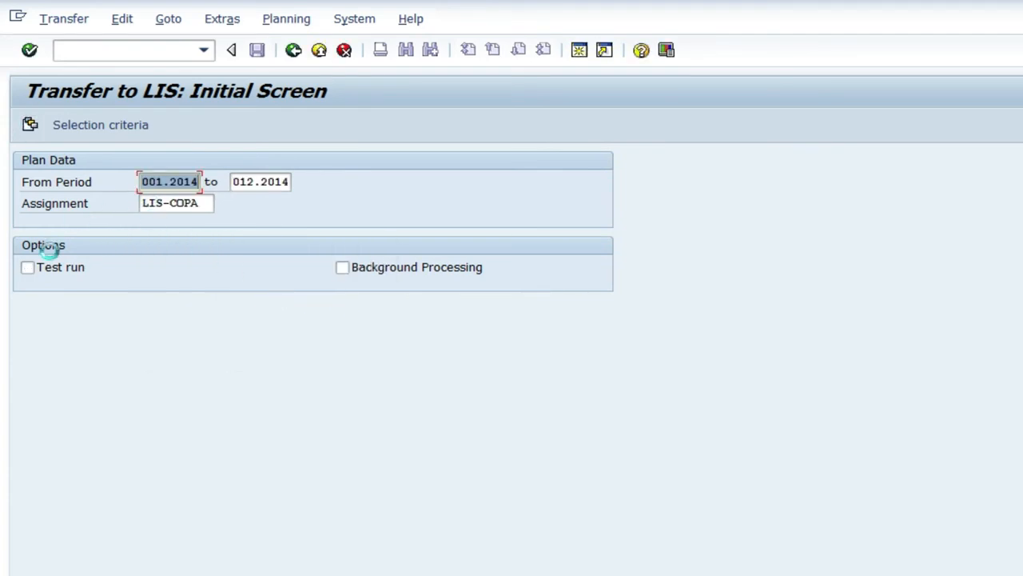
left_click(119, 126)
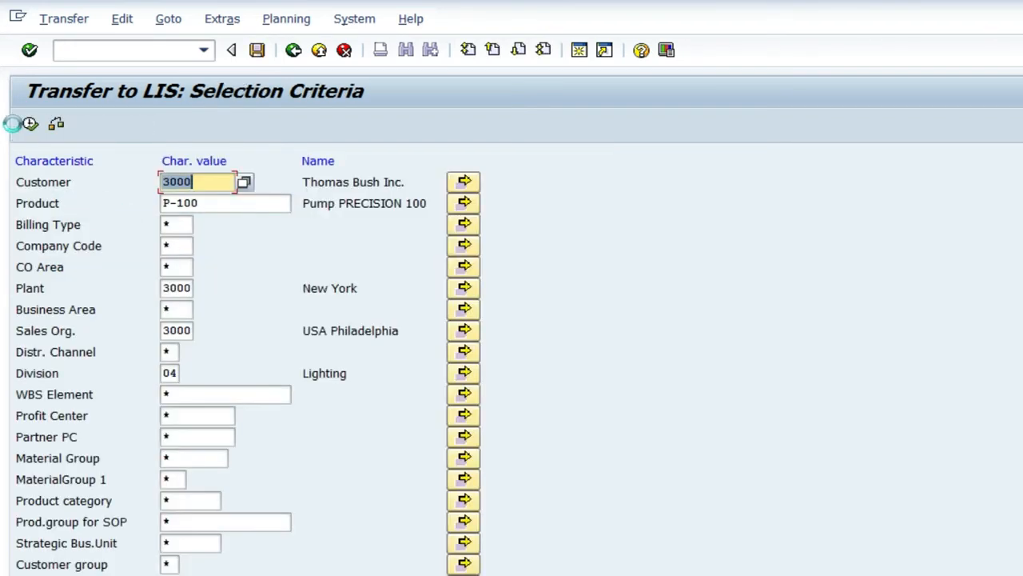
left_click(28, 123)
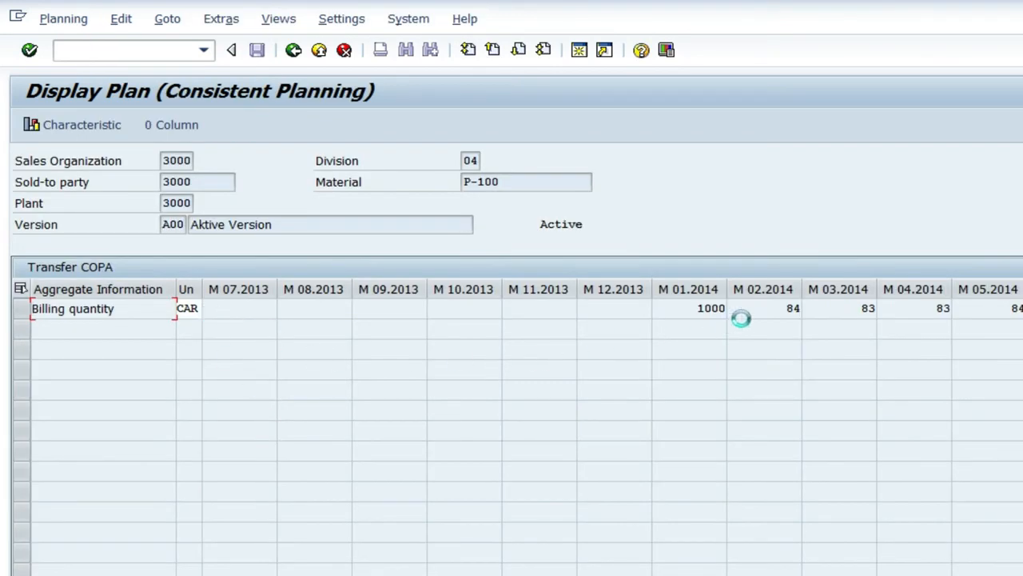
- Reload the active version of the S621 plan and check the billing quantities for January to May 2014
left_click_drag(785, 311, 819, 312)
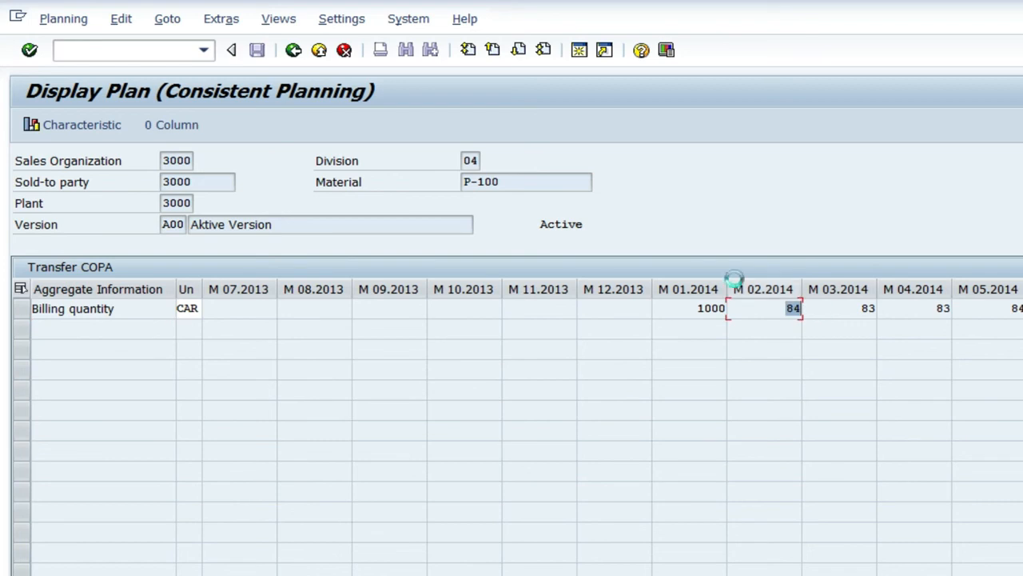
left_click(295, 50)
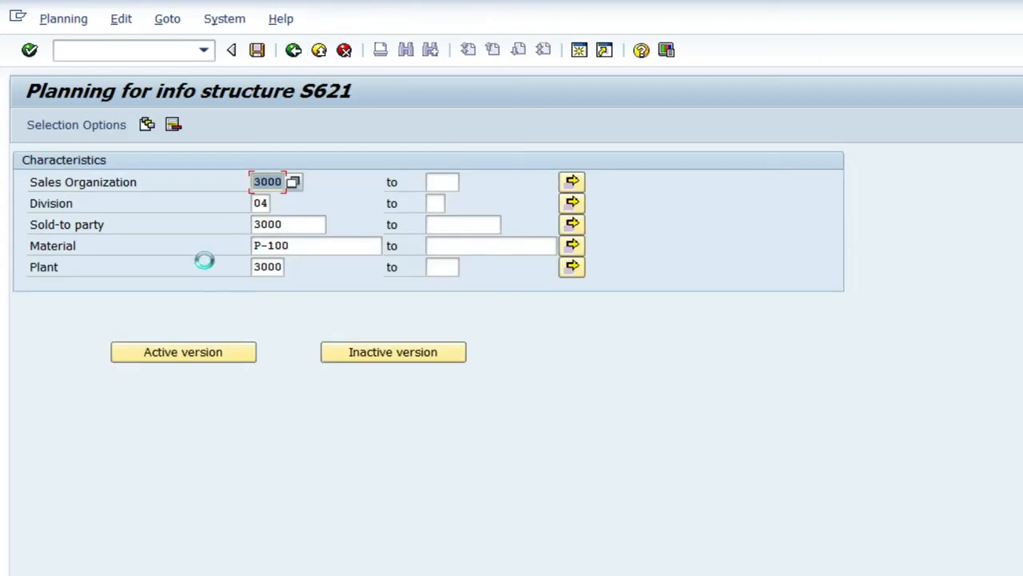
left_click(204, 352)
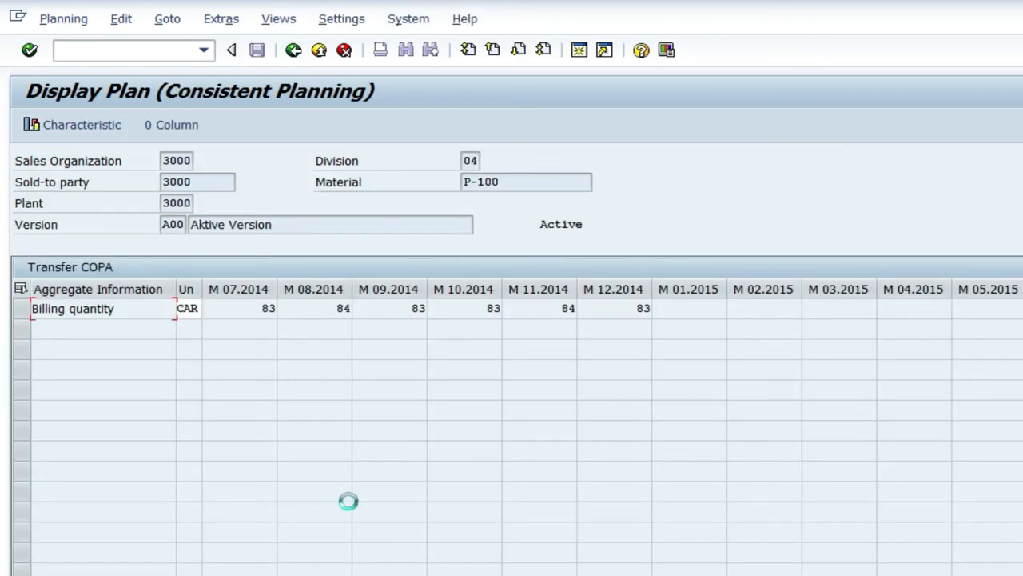
scroll(612, 428, "left", 5)
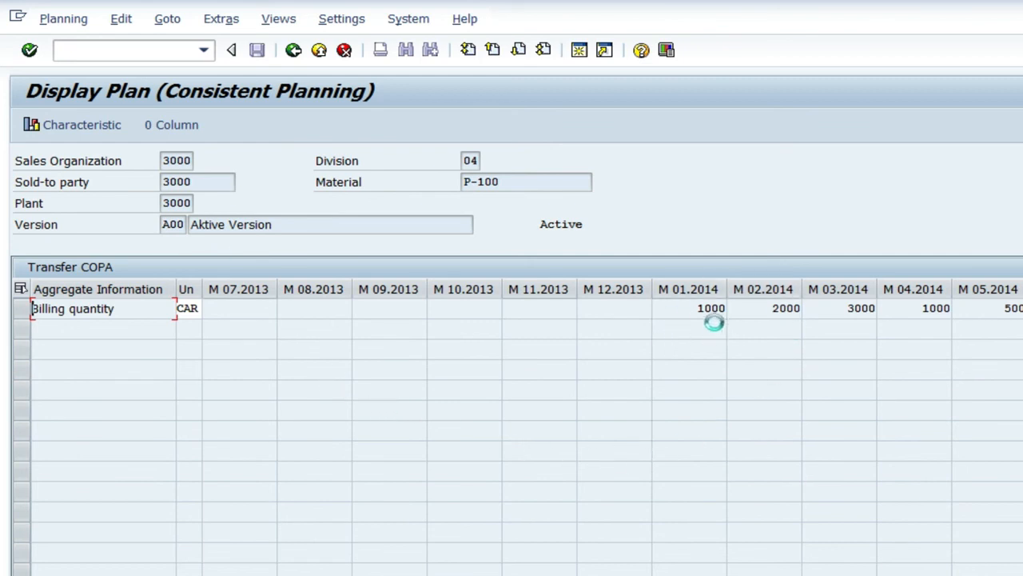
left_click_drag(694, 313, 712, 310)
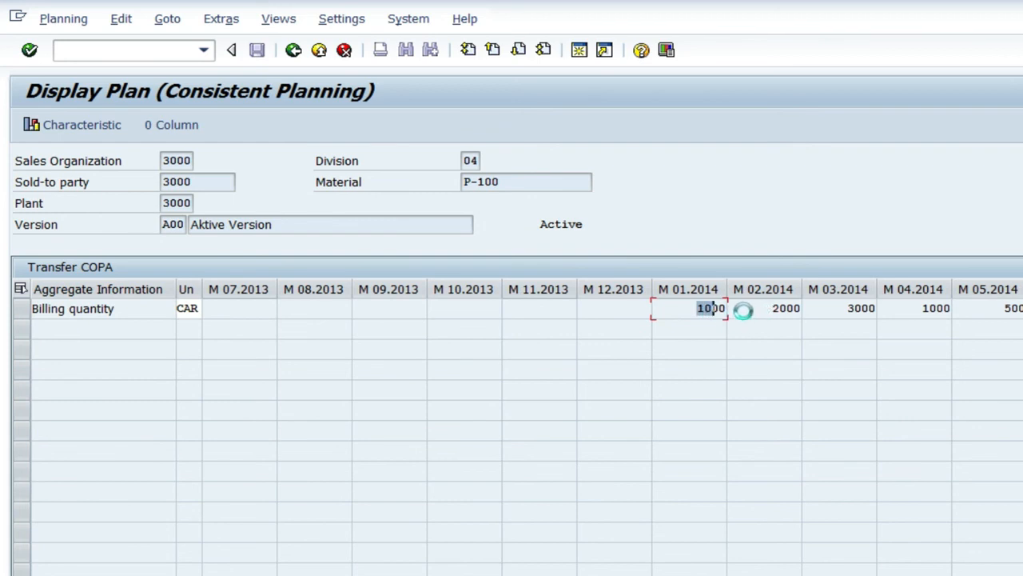
left_click(752, 311)
left_click_drag(752, 311, 1021, 307)
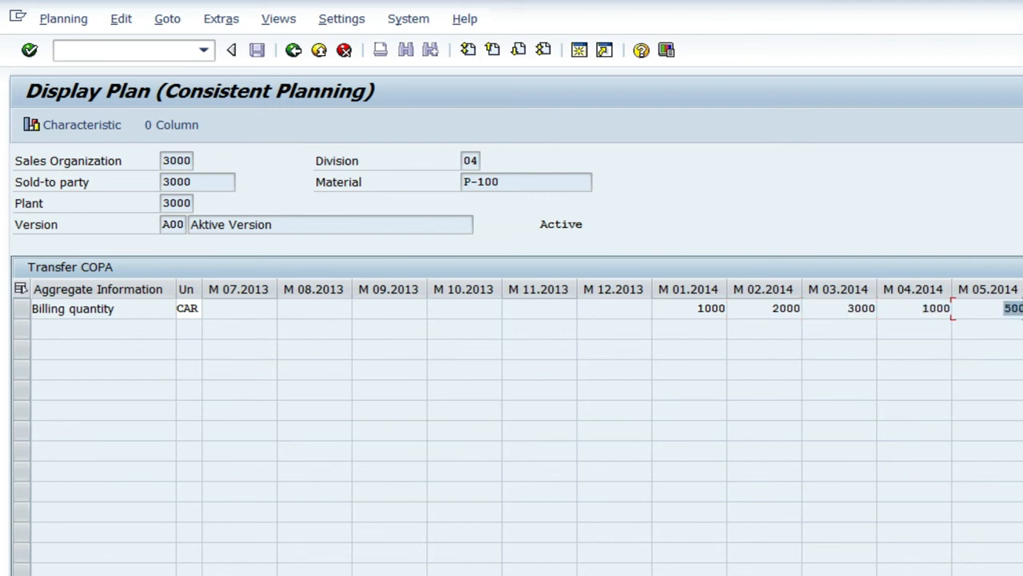